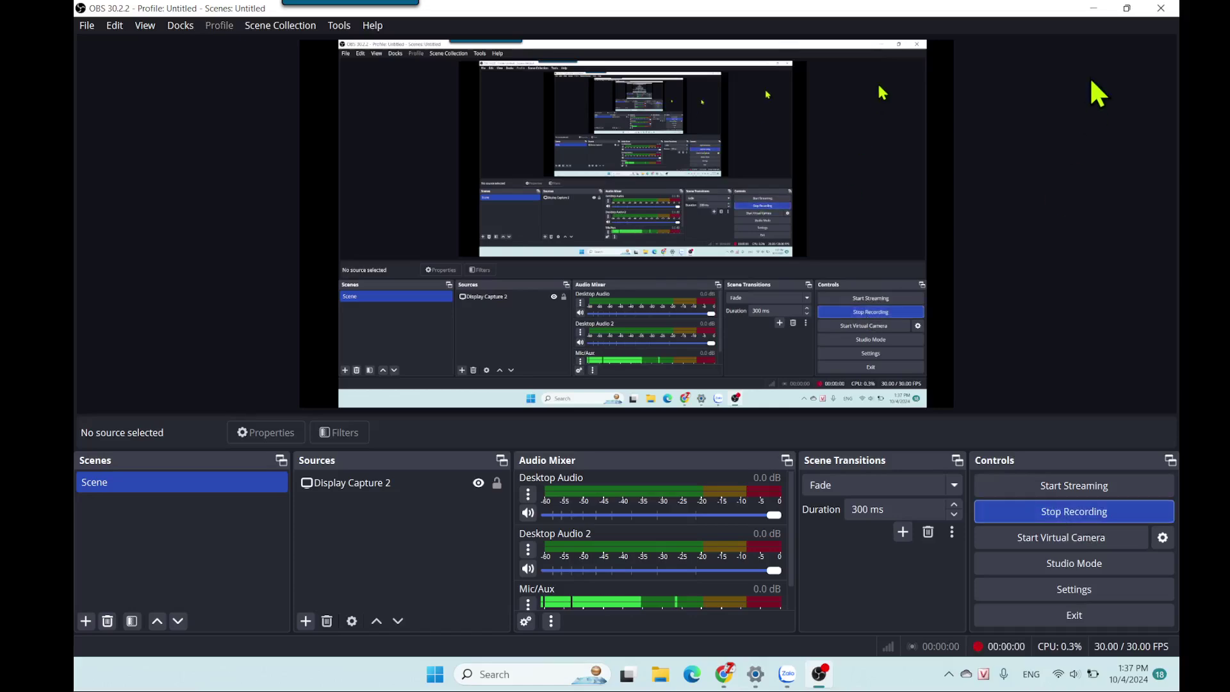
# Step: Minimize OBS Studio to reveal the Civil 3D 2025 Extensions list in Chrome
pyautogui.click(1095, 8)
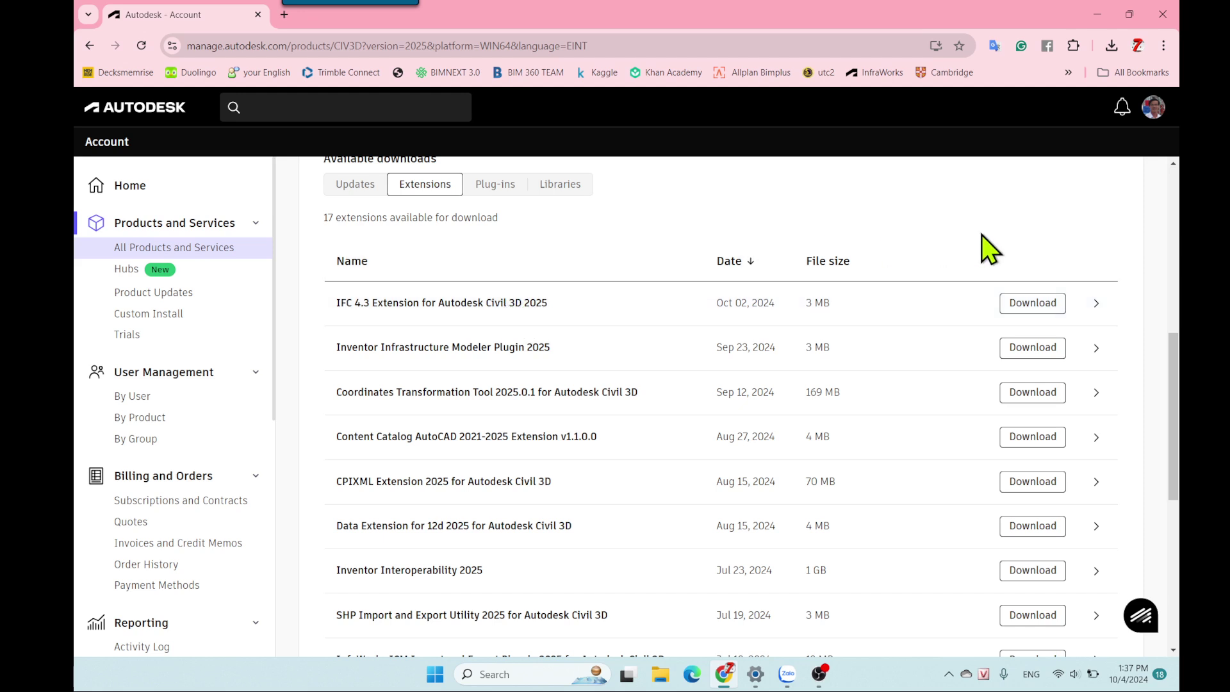
# Step: Scroll to the top of the Civil 3D page and go to Products and services via the profile menu
pyautogui.scroll(3, 1078, 255)
pyautogui.scroll(2, 1025, 269)
pyautogui.scroll(2, 1003, 286)
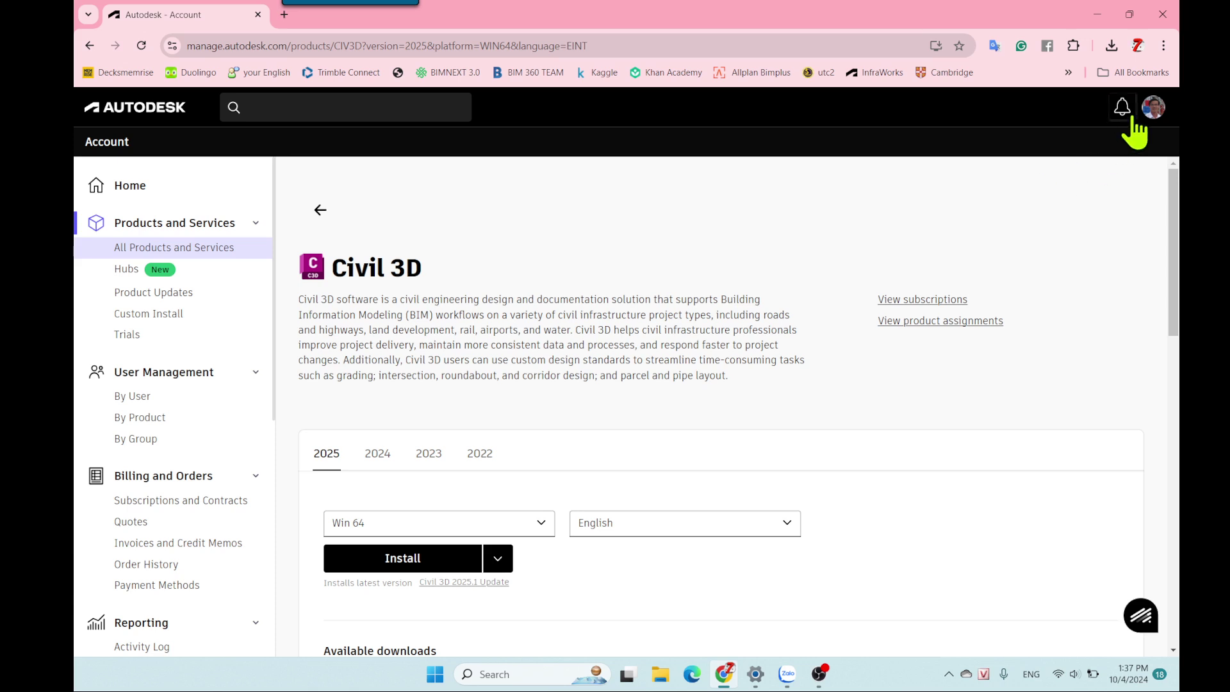
pyautogui.click(1154, 109)
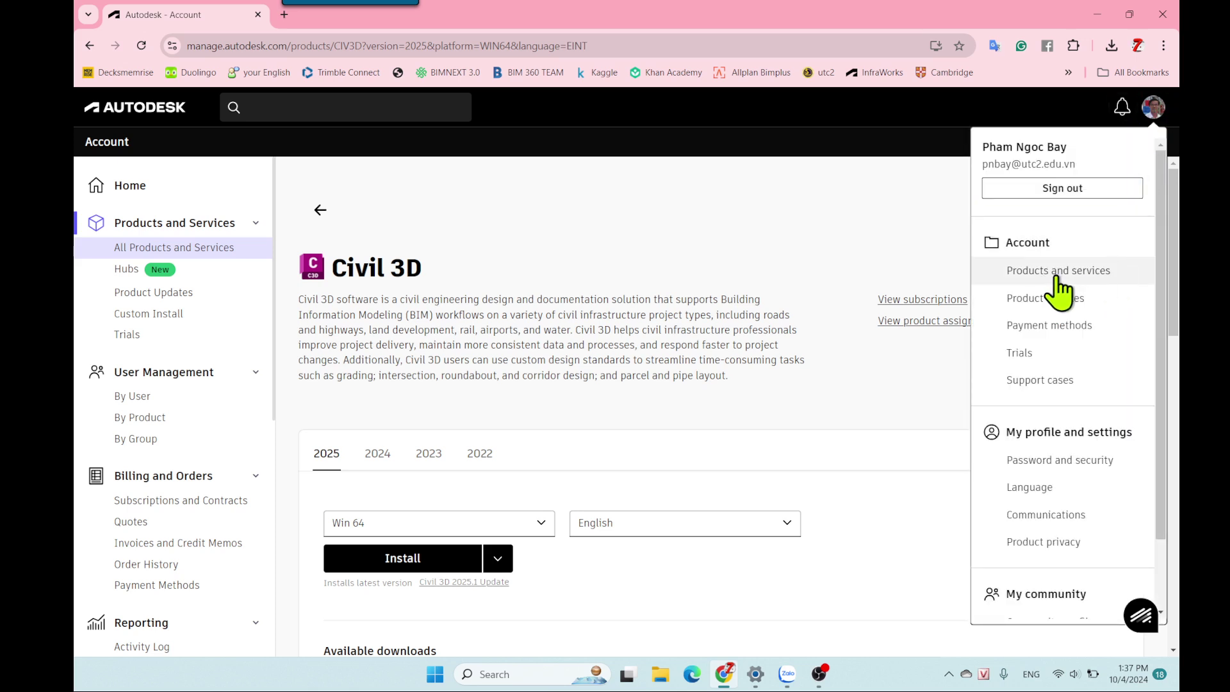
pyautogui.click(1098, 273)
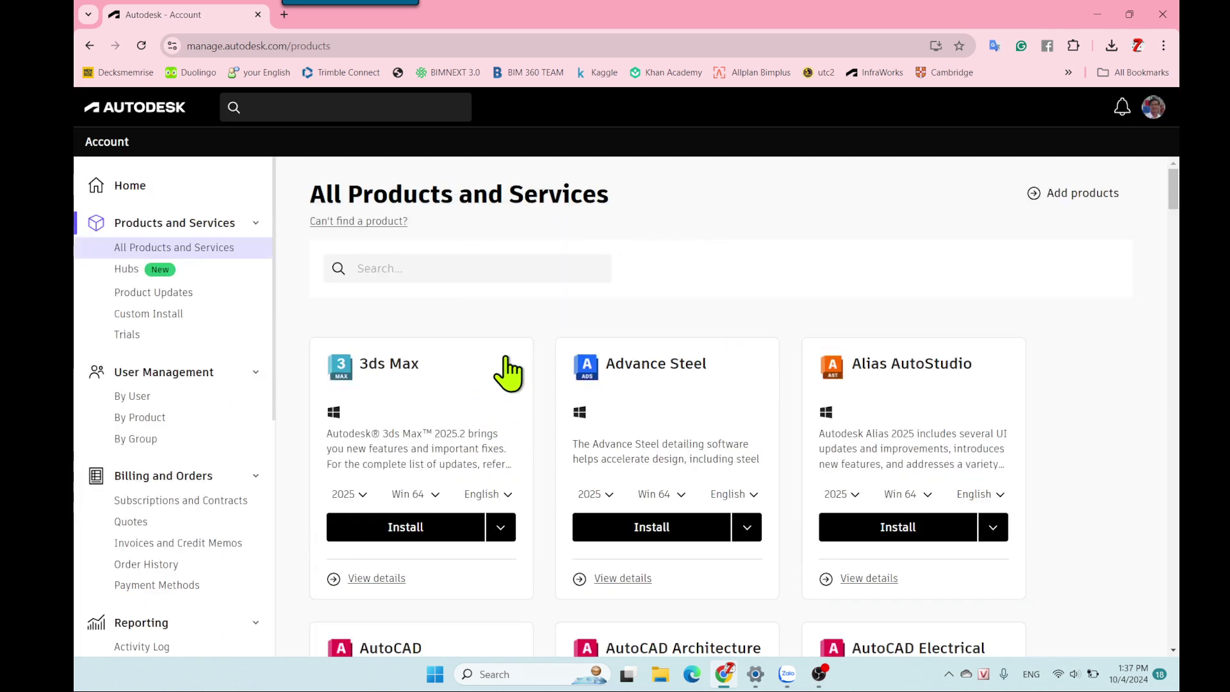
# Step: Search the product list for 'revi' and open the Revit product details page
pyautogui.click(389, 263)
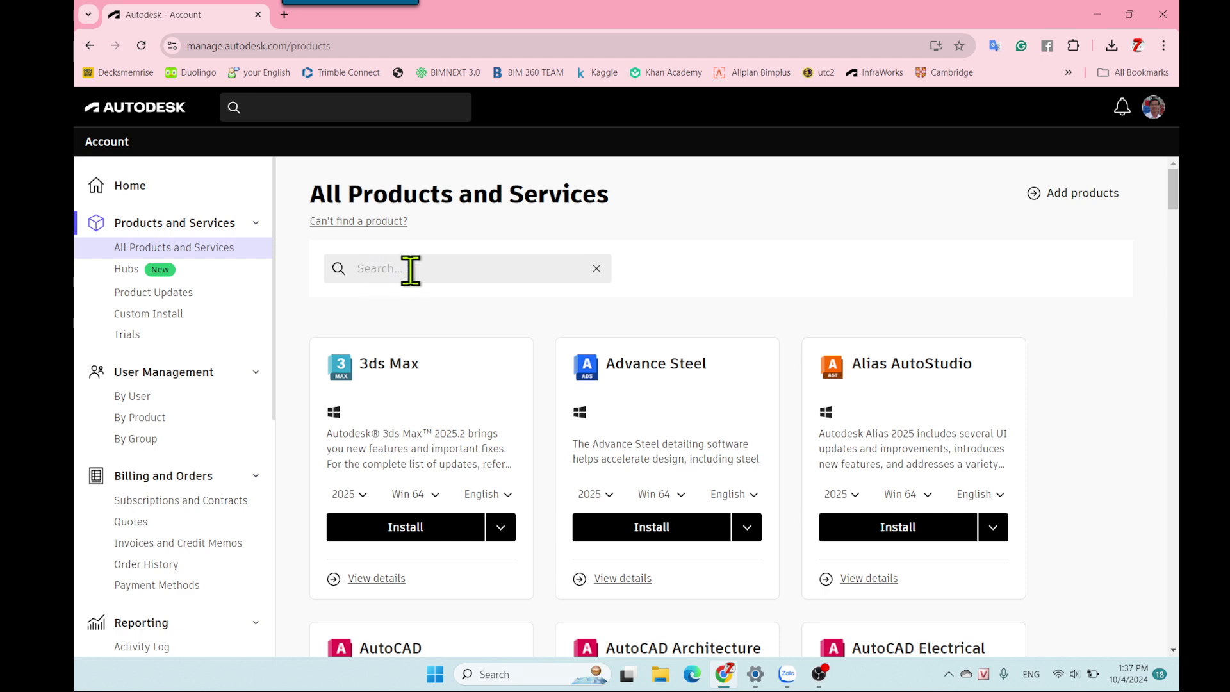
pyautogui.click(410, 270)
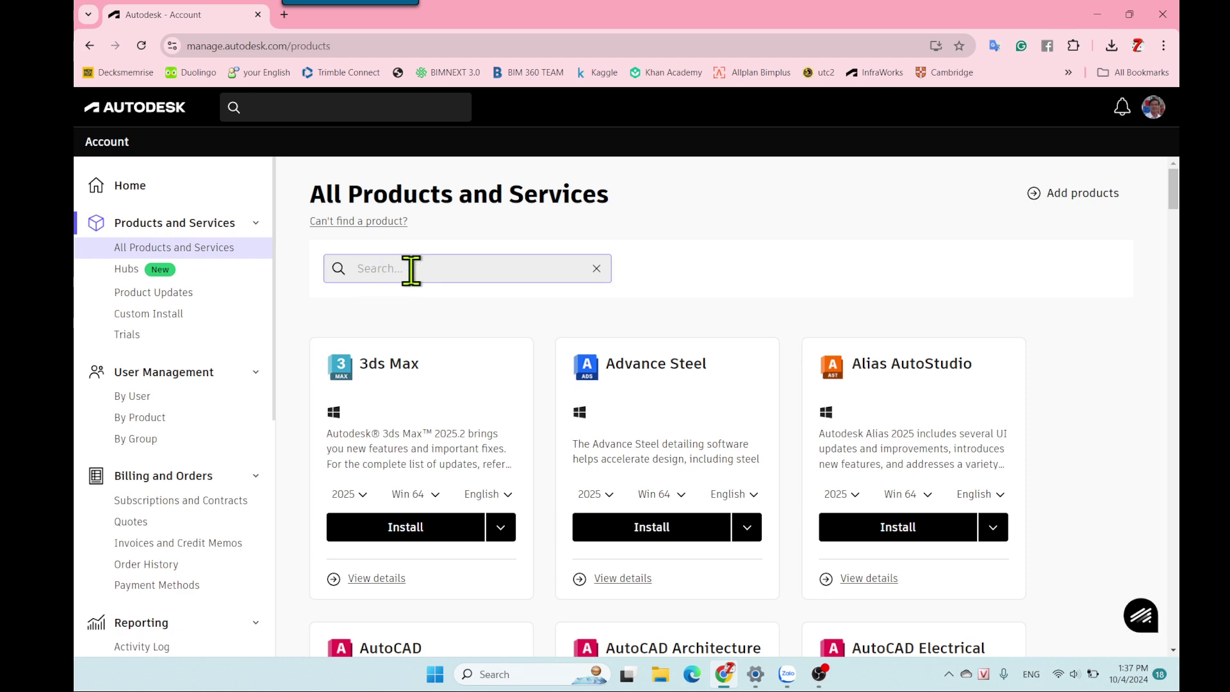
pyautogui.write('revit')
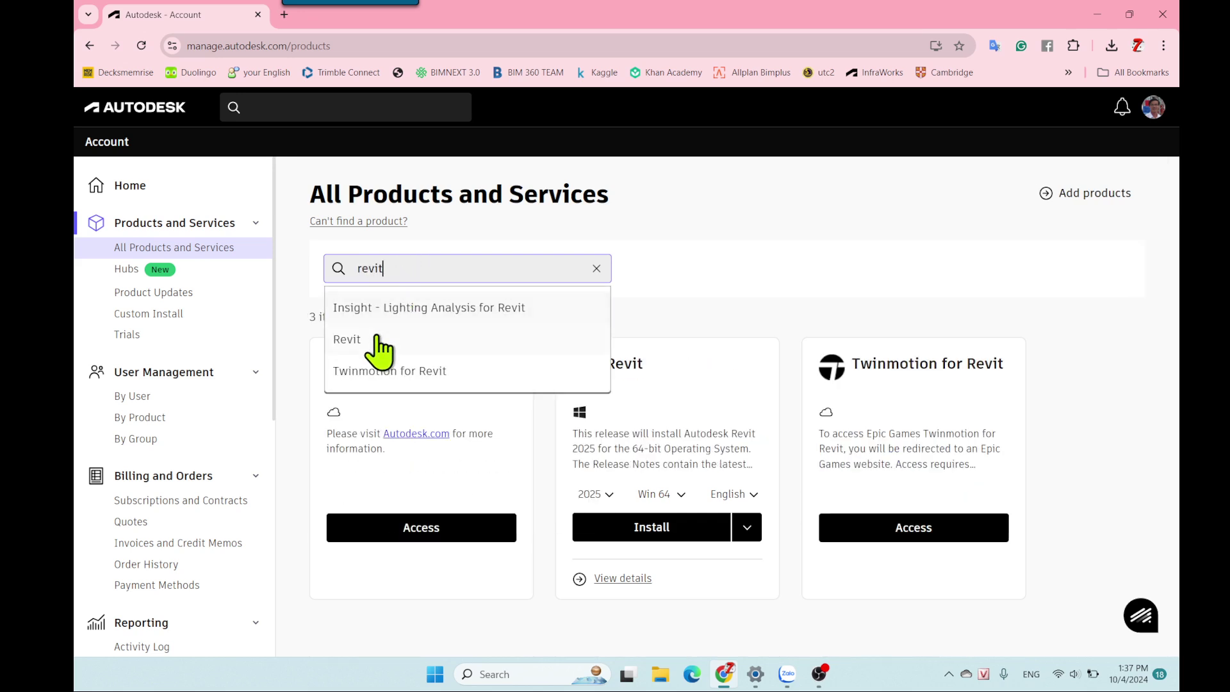
pyautogui.click(357, 342)
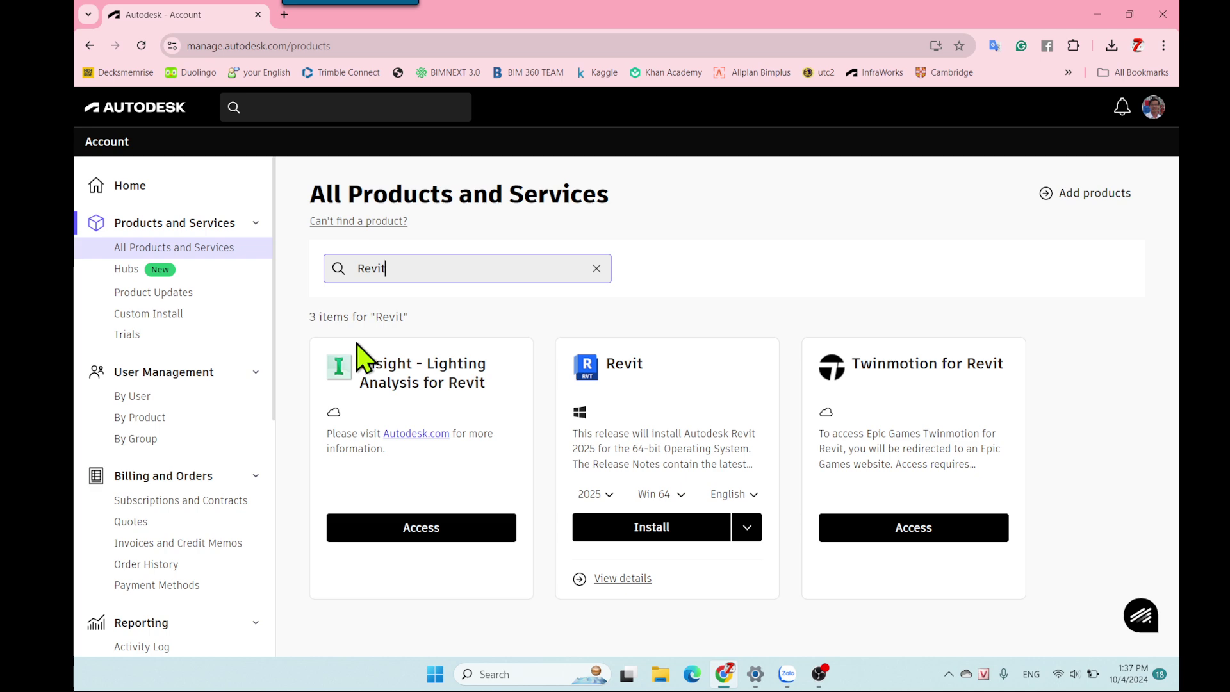
pyautogui.click(624, 580)
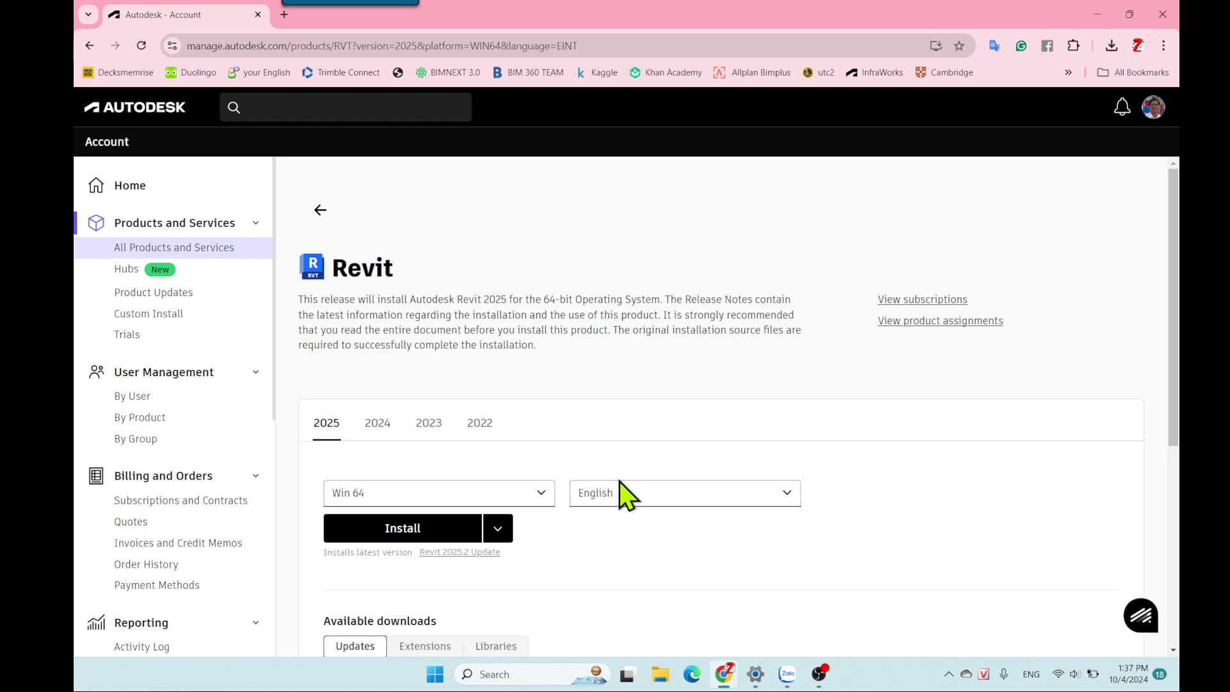
# Step: Scroll down the Revit page to Available downloads, showing its five 2025 updates
pyautogui.scroll(-1, 609, 400)
pyautogui.scroll(-1, 609, 398)
pyautogui.scroll(-1, 609, 400)
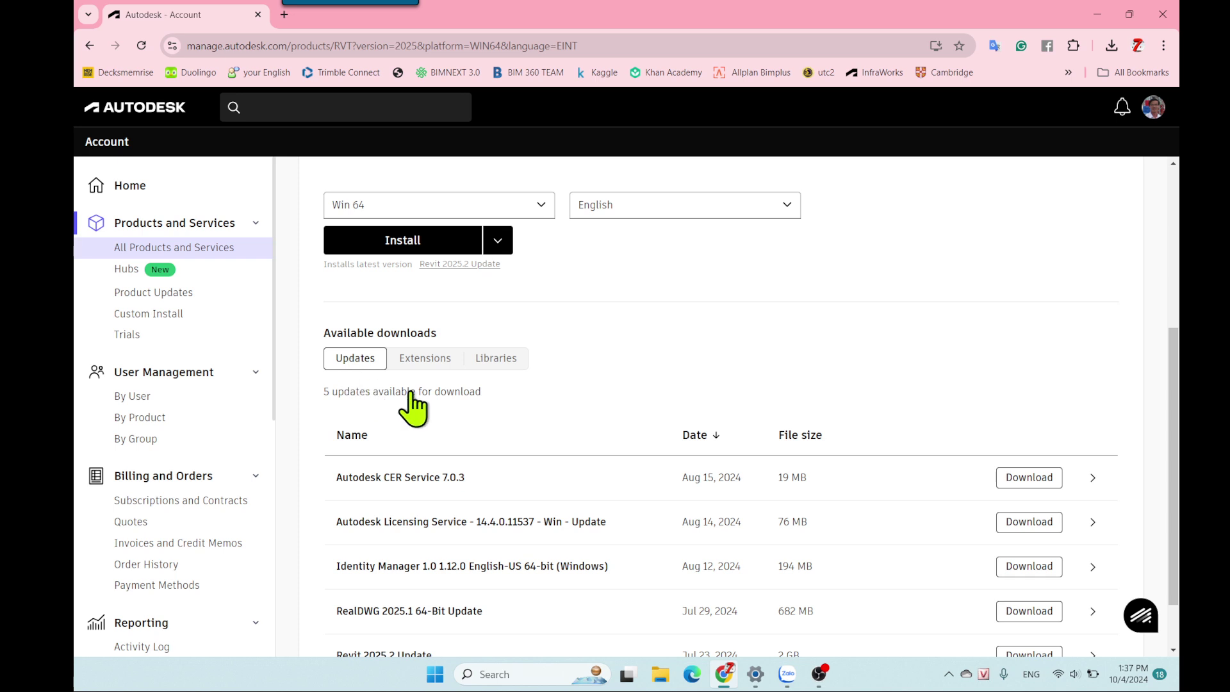
pyautogui.scroll(-1, 543, 466)
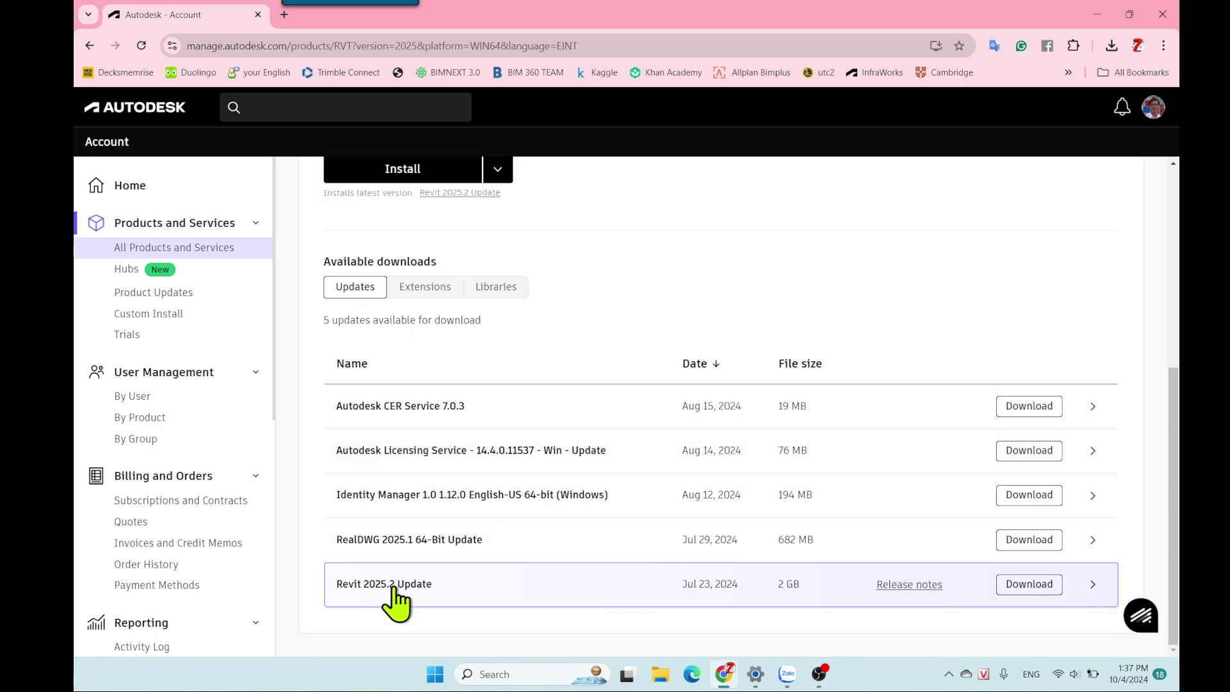
# Step: Show Revit's Extensions tab and scroll through all 17, from Lighting Analysis v1 to Fabrication MEP Exchange Addon
pyautogui.click(425, 288)
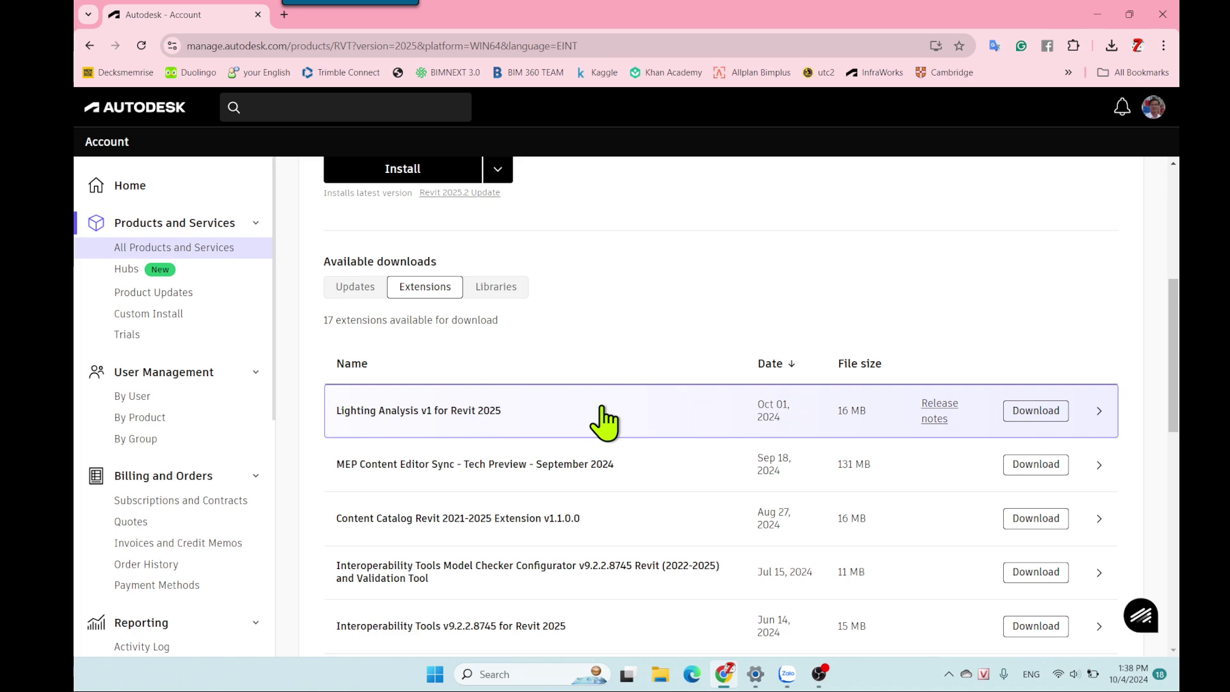
pyautogui.scroll(-2, 604, 421)
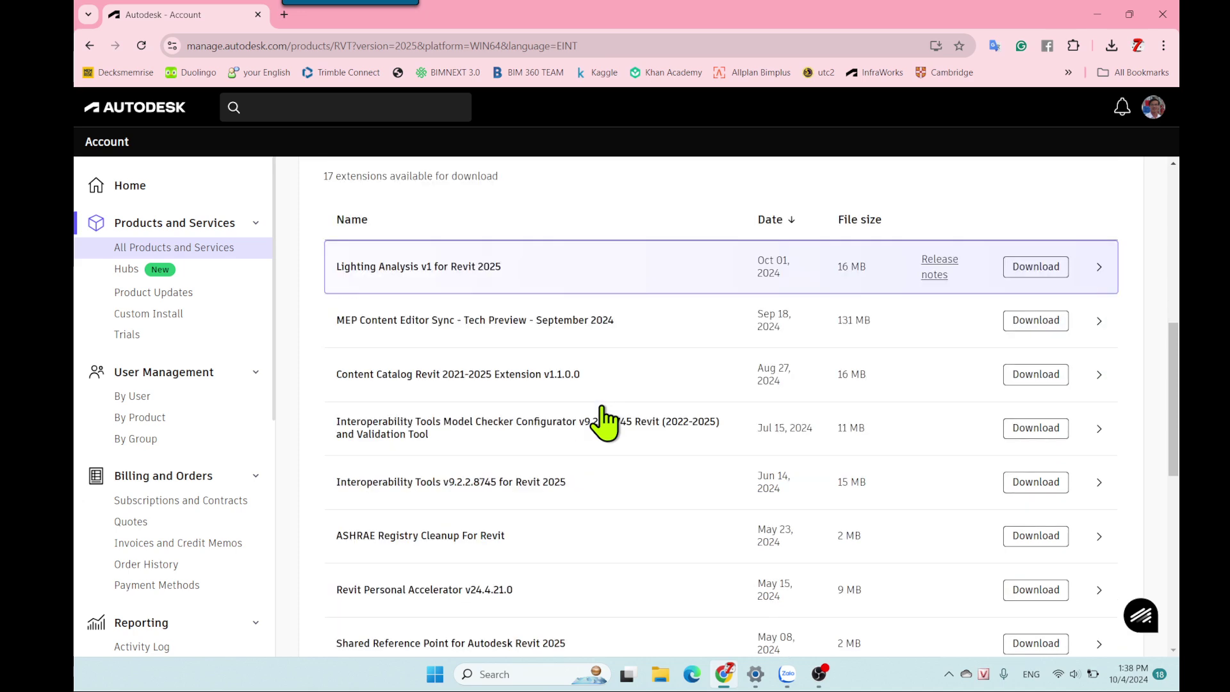
pyautogui.scroll(-1, 604, 422)
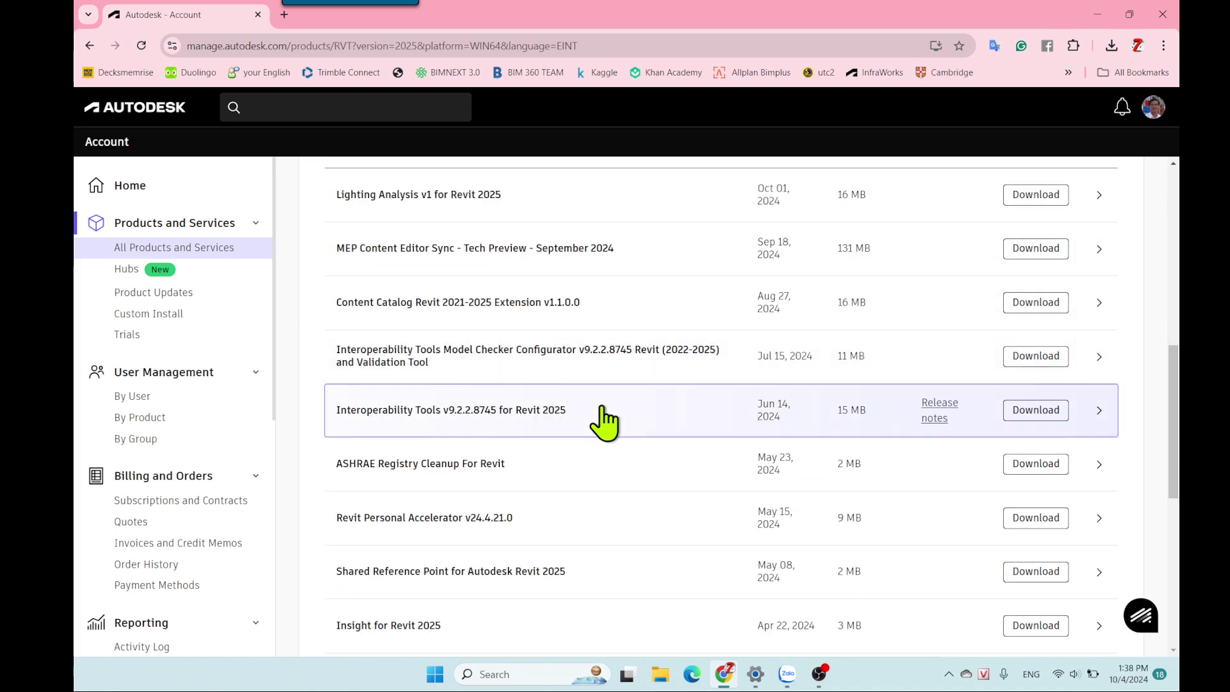
pyautogui.scroll(-1, 604, 421)
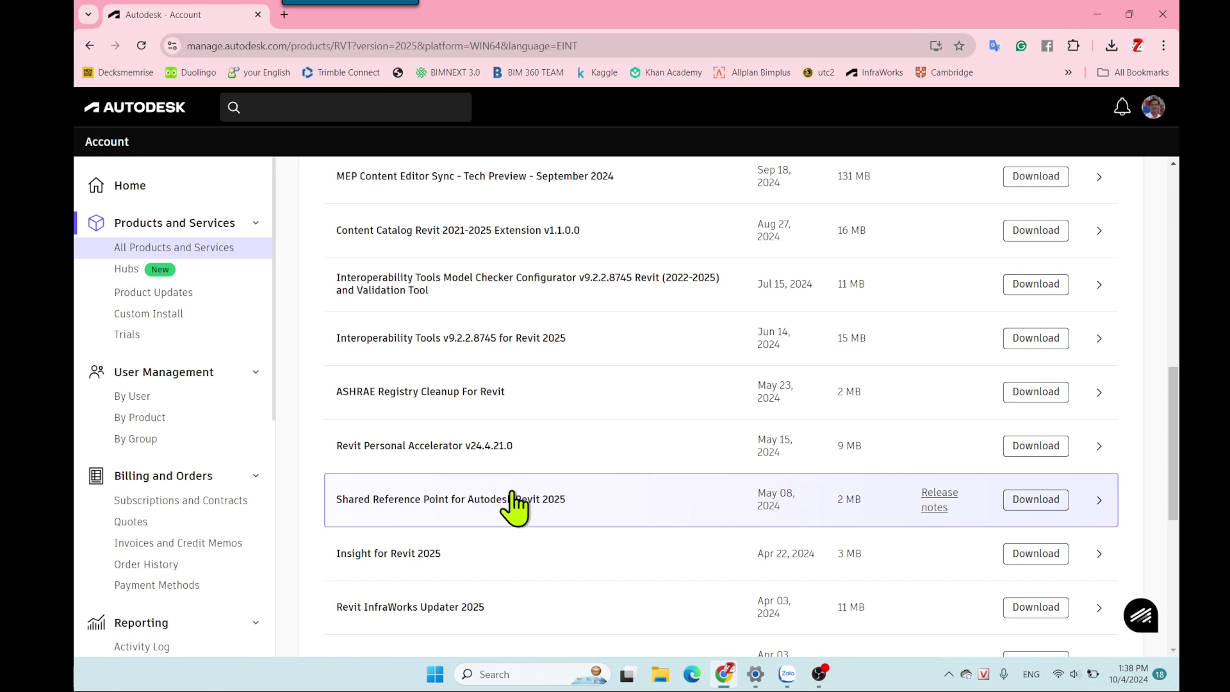
pyautogui.scroll(-1, 512, 508)
pyautogui.scroll(-1, 506, 507)
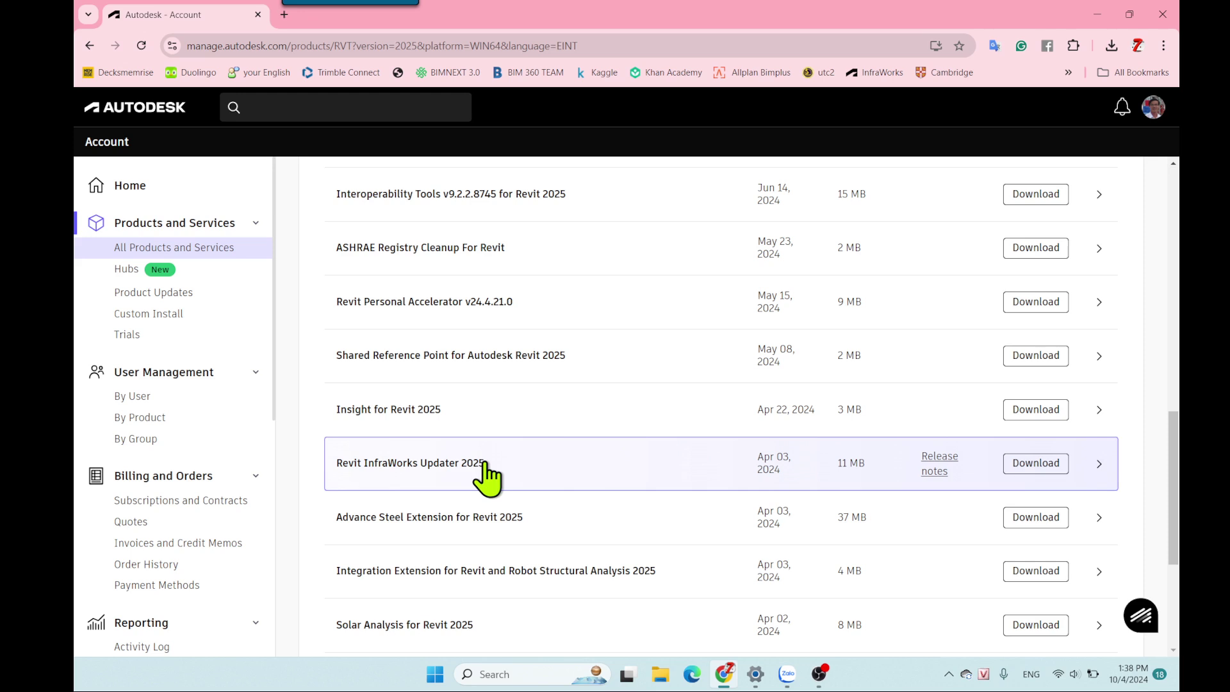
pyautogui.scroll(-1, 487, 477)
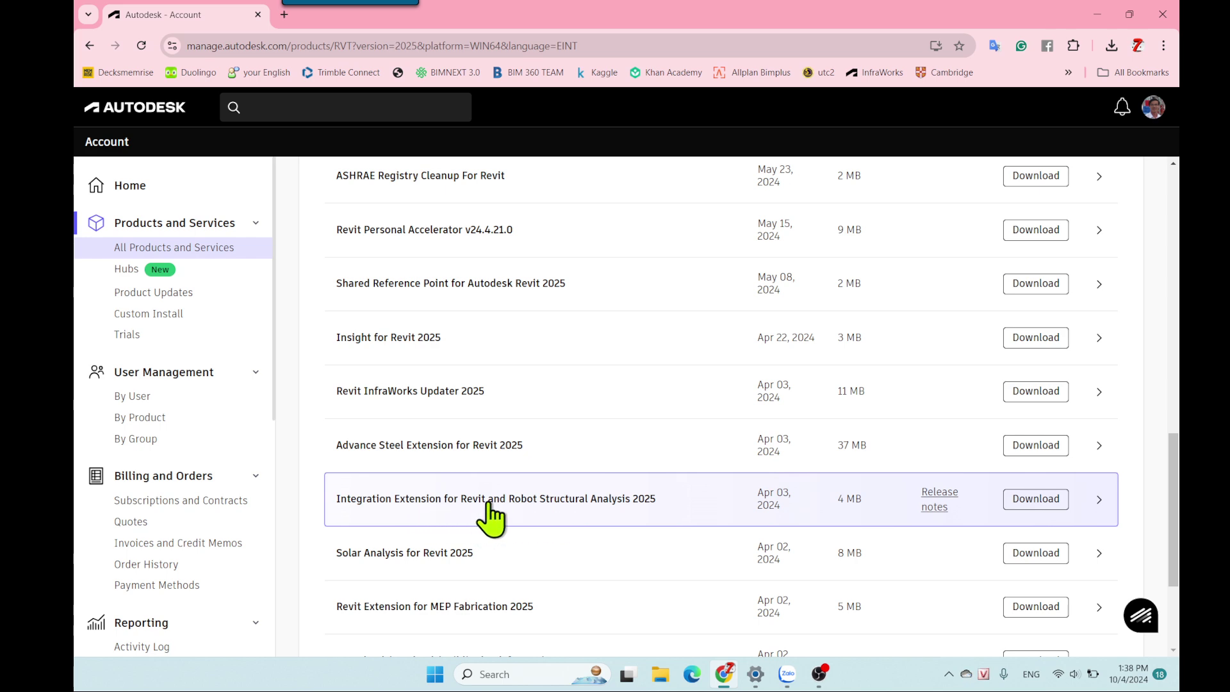
pyautogui.scroll(-1, 550, 506)
pyautogui.scroll(-1, 550, 506)
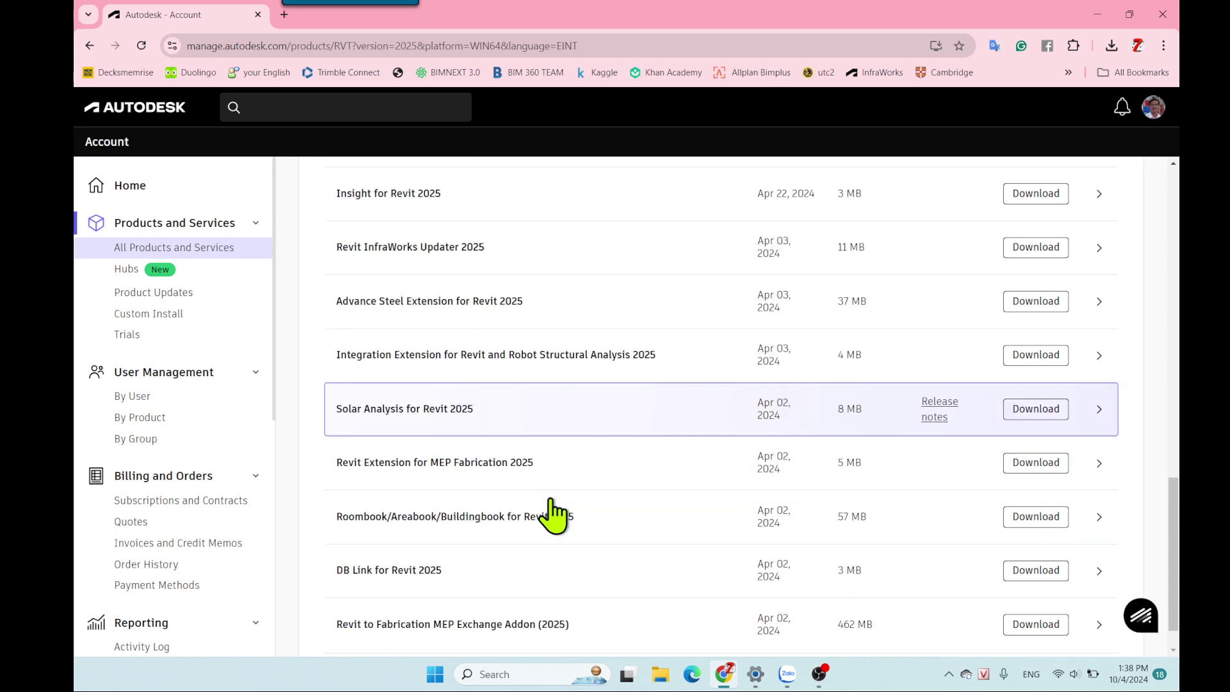
pyautogui.scroll(-1, 552, 512)
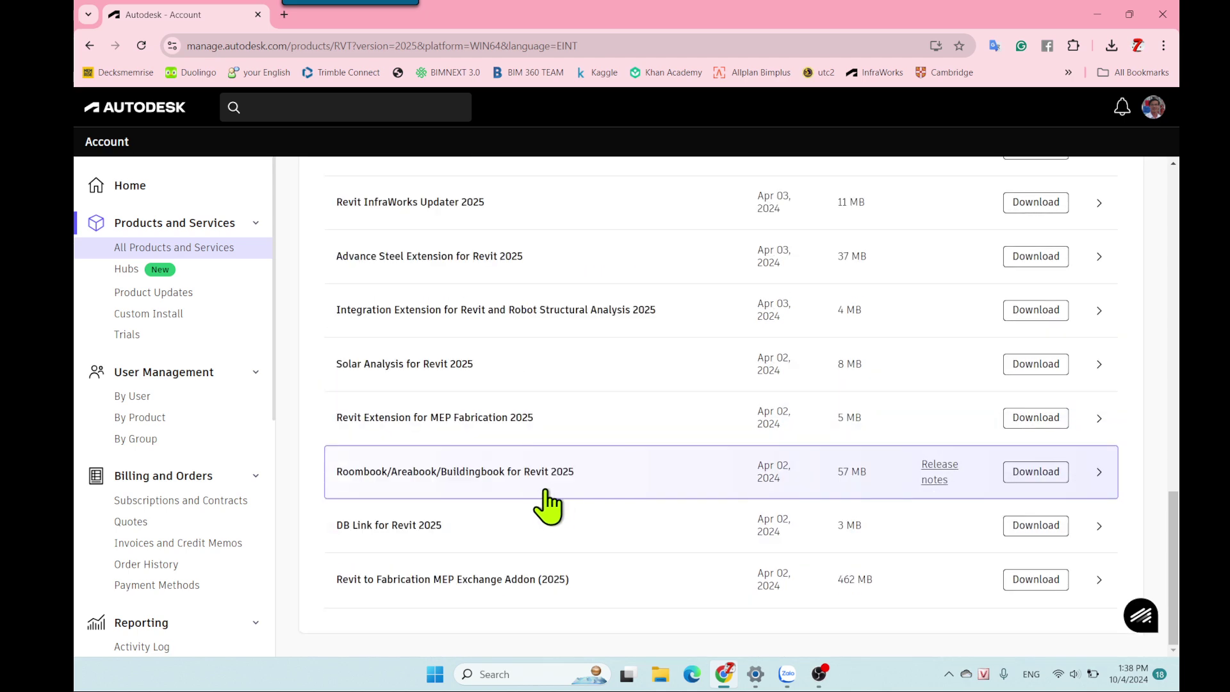
pyautogui.scroll(6, 551, 506)
pyautogui.scroll(4, 549, 503)
pyautogui.scroll(6, 583, 394)
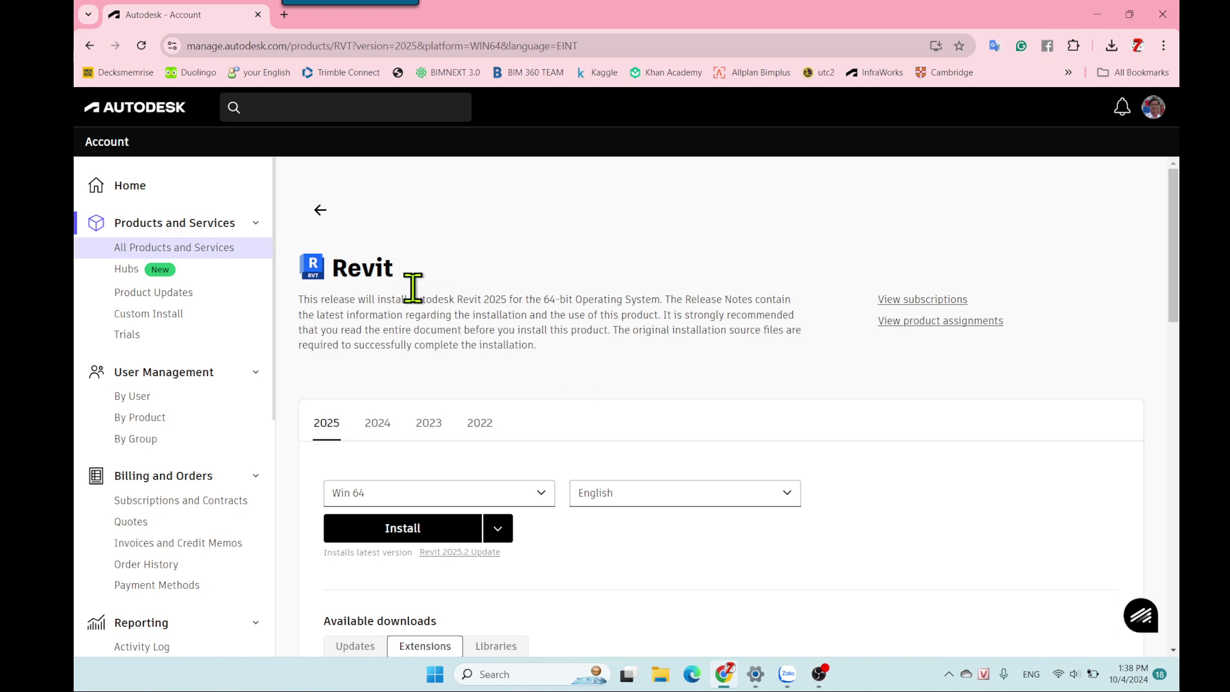
pyautogui.scroll(-3, 573, 397)
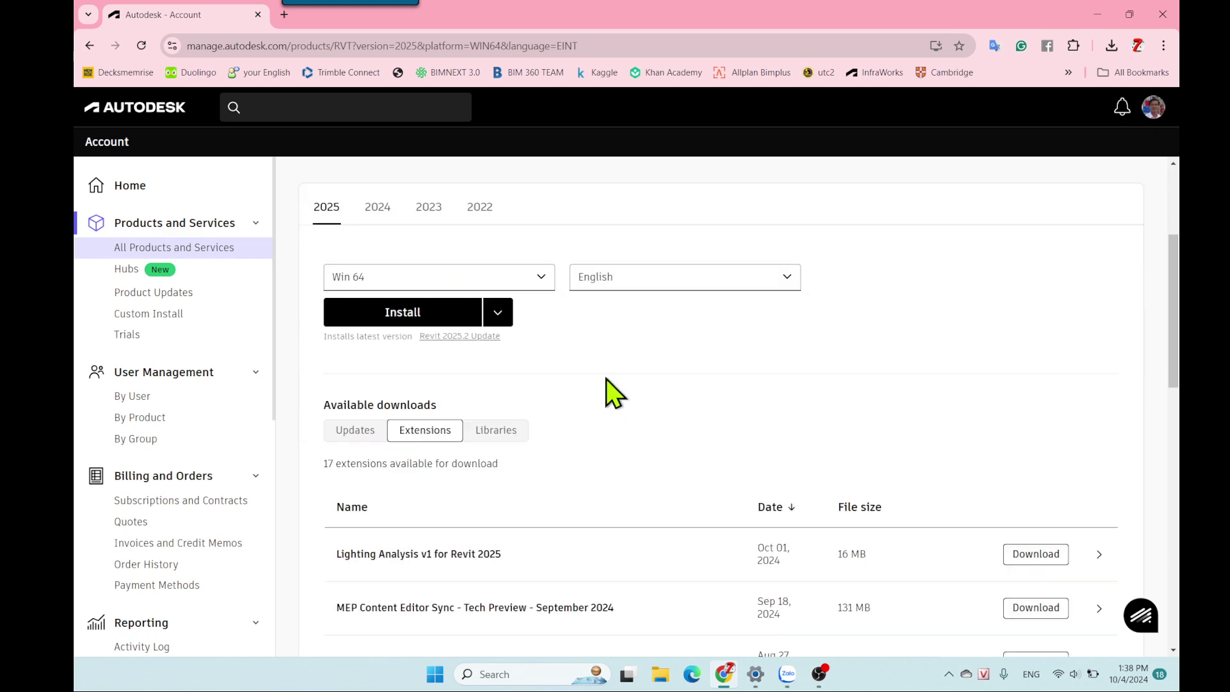
pyautogui.scroll(-3, 589, 412)
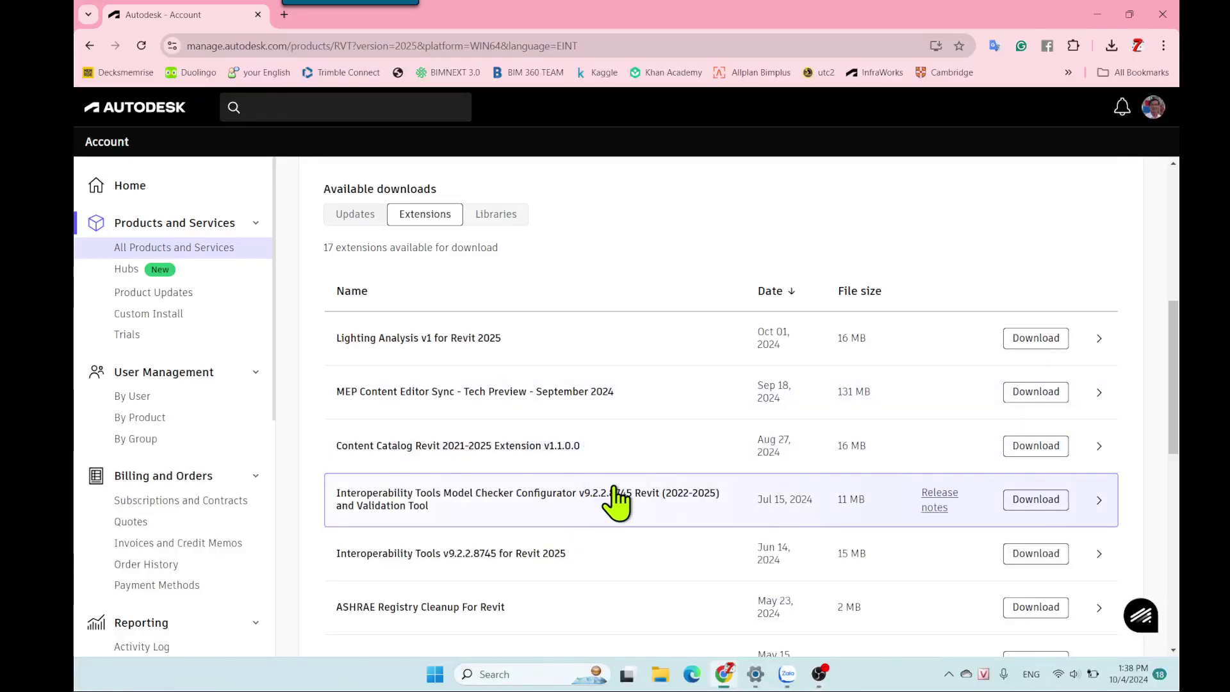
pyautogui.scroll(-3, 611, 496)
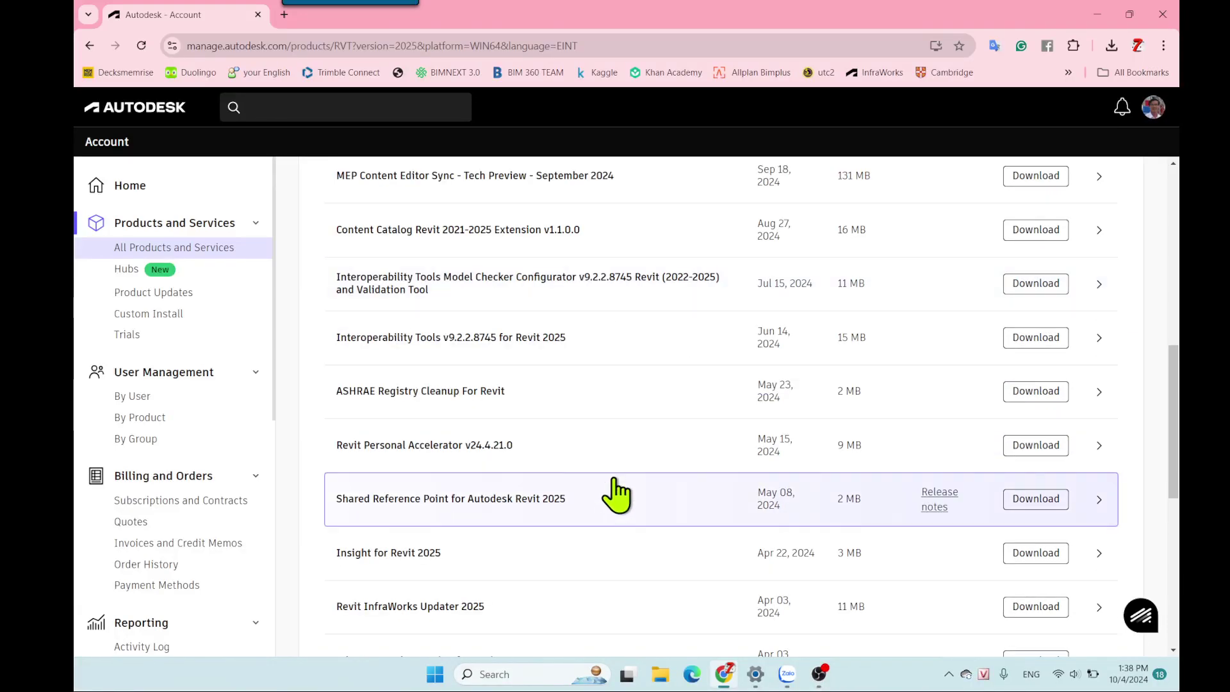
pyautogui.scroll(10, 612, 497)
# Step: Return to all products, search 'civil', and open the Civil 3D product details page
pyautogui.click(319, 210)
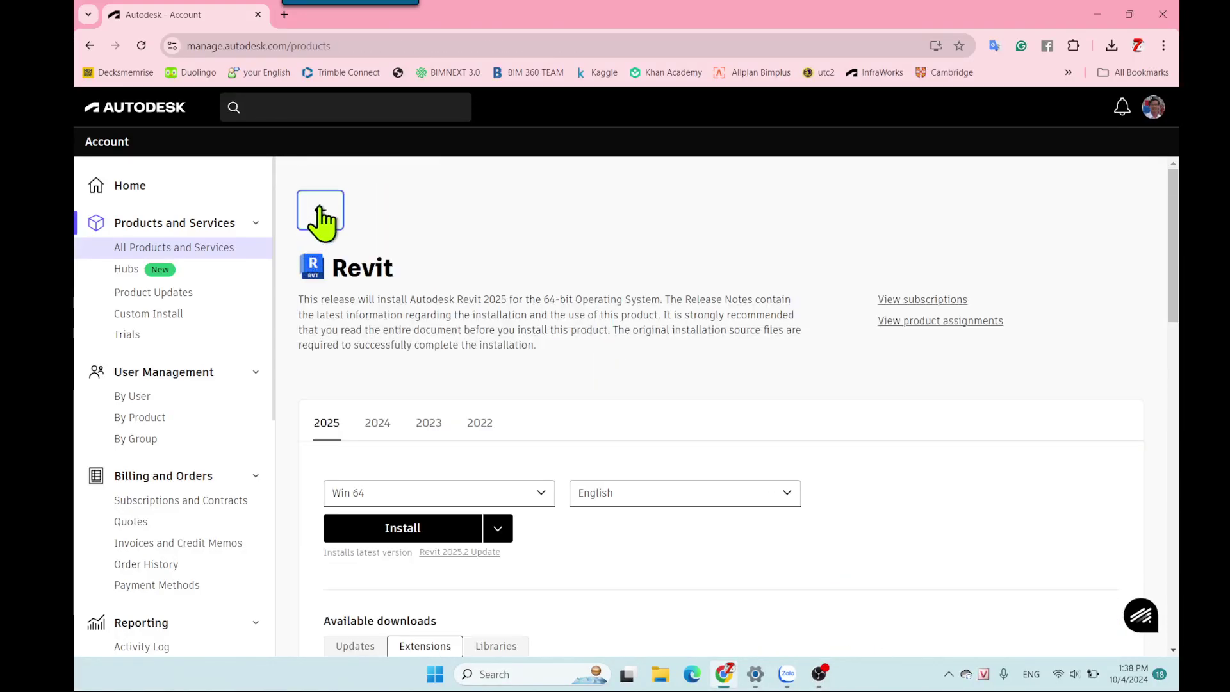
pyautogui.click(398, 281)
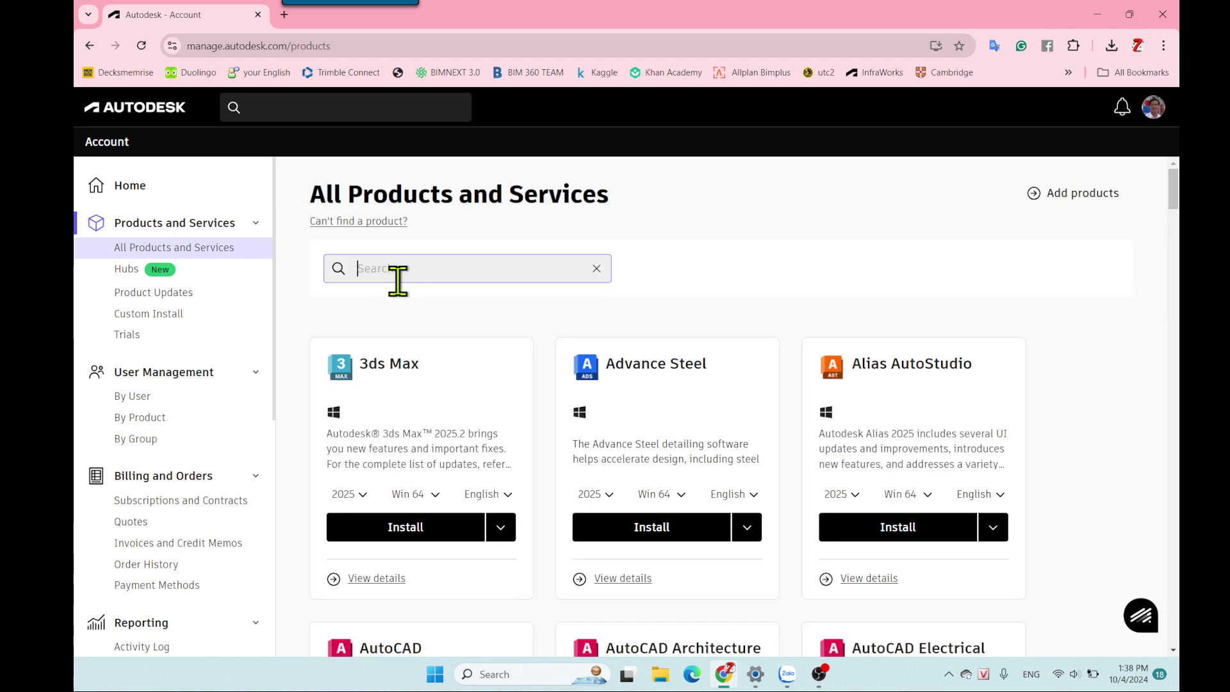
pyautogui.write('civil')
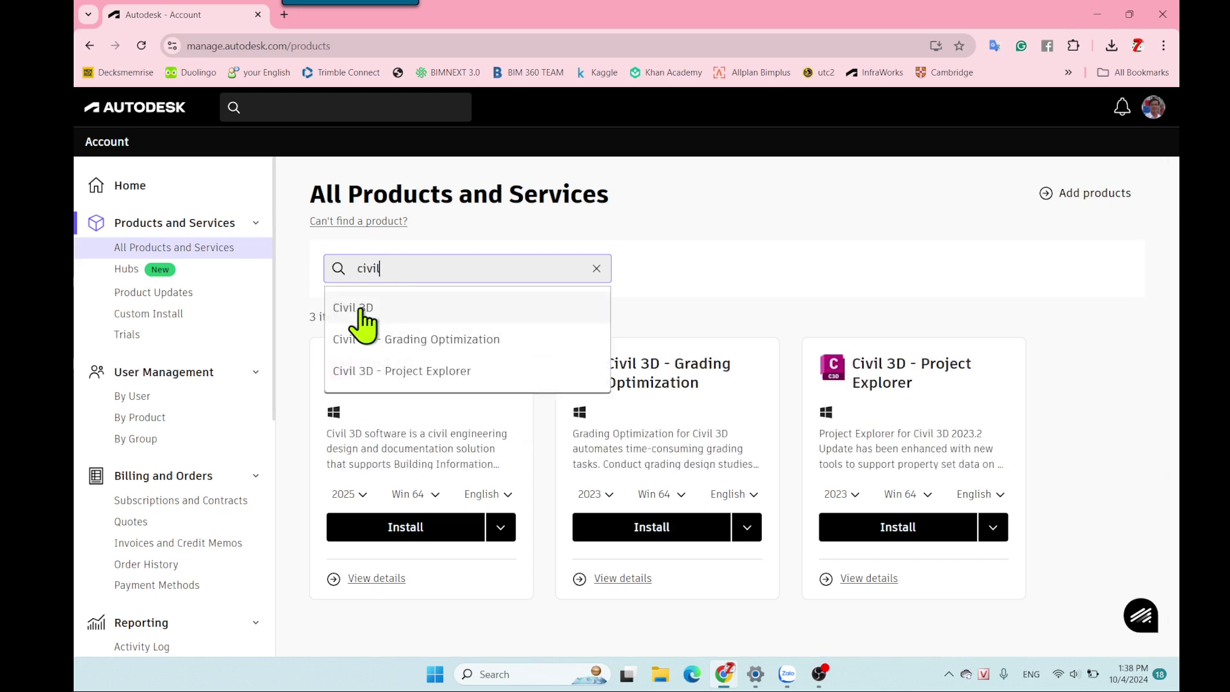
pyautogui.click(360, 310)
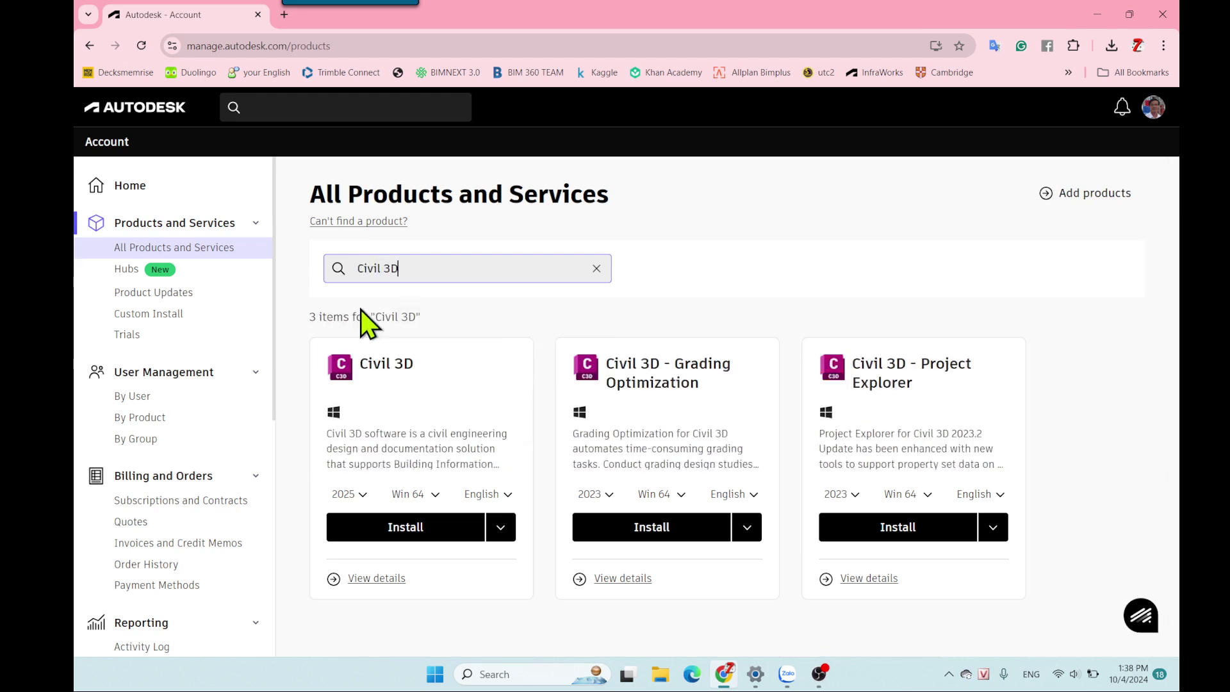
pyautogui.click(379, 578)
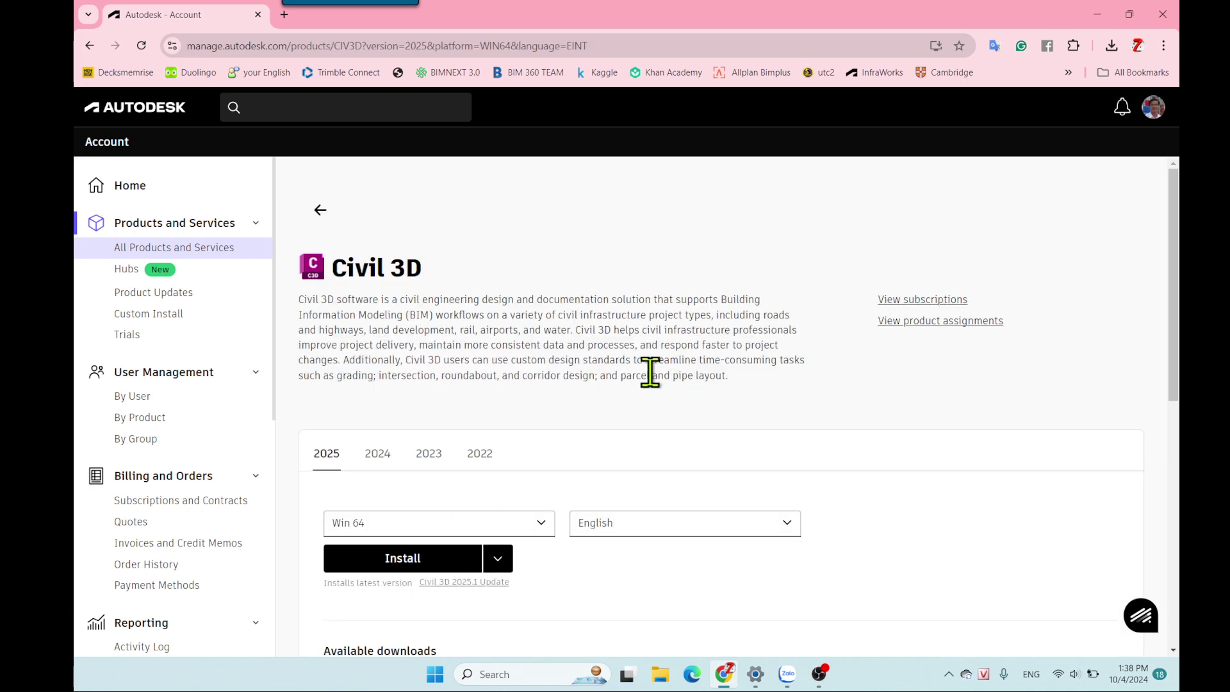
# Step: Show Civil 3D's Extensions tab and scroll through its 17 extensions, IFC 4.3 to AutoCAD 2025 VBA
pyautogui.scroll(-2, 634, 397)
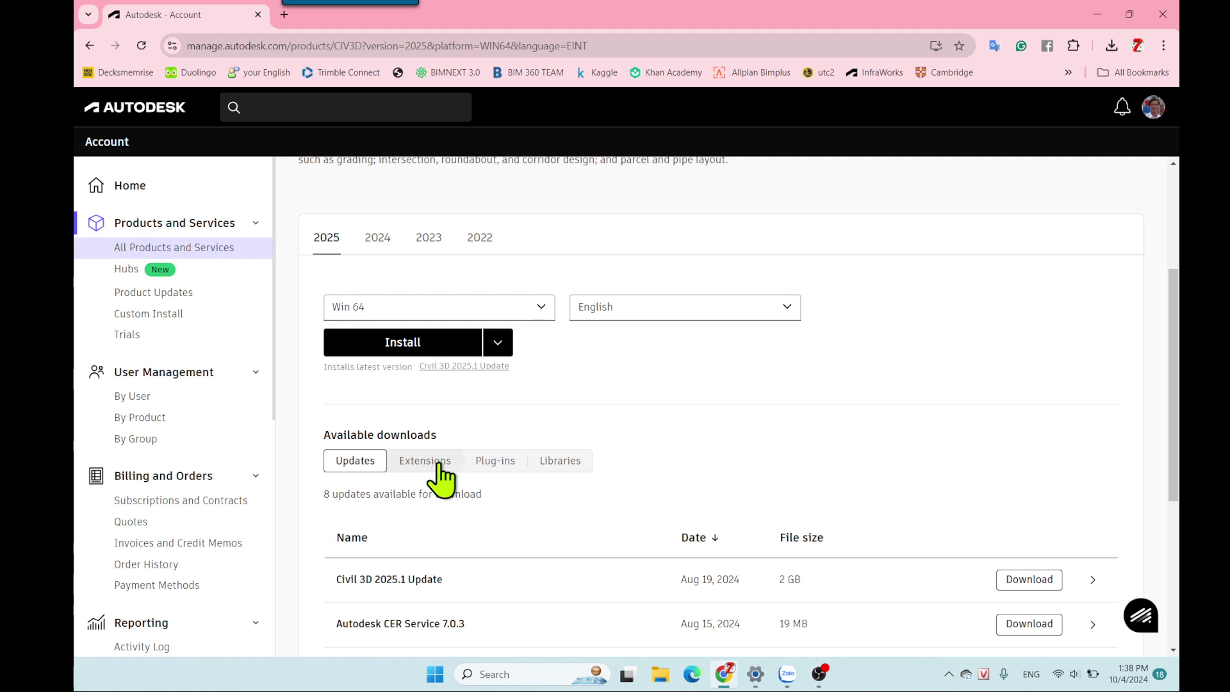
pyautogui.click(439, 464)
pyautogui.scroll(-3, 684, 431)
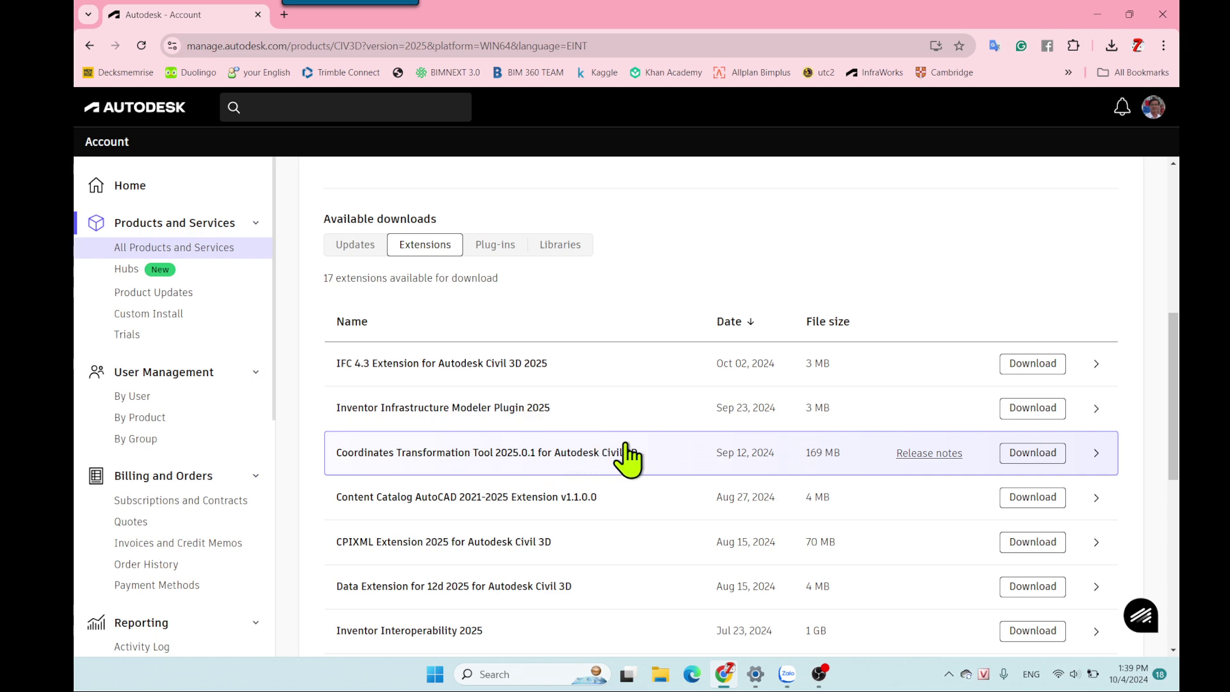
pyautogui.scroll(-1, 627, 458)
pyautogui.scroll(-1, 627, 458)
pyautogui.scroll(-1, 628, 458)
pyautogui.scroll(-1, 628, 458)
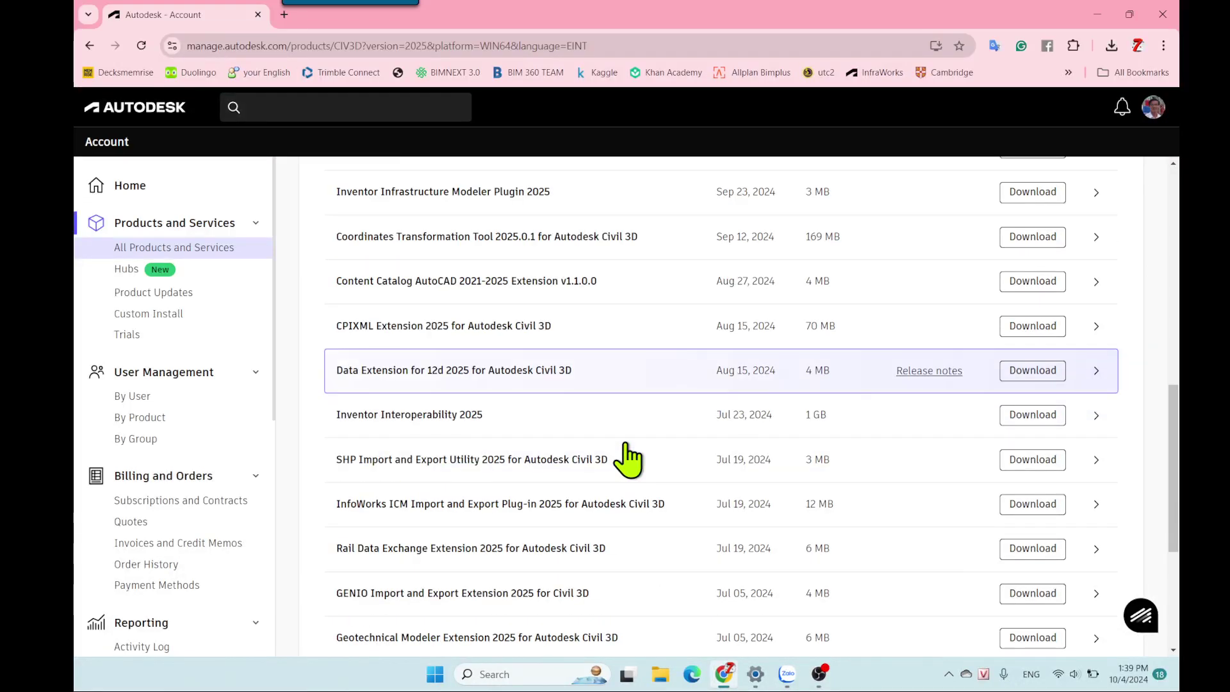
pyautogui.scroll(-1, 628, 458)
pyautogui.scroll(-1, 628, 458)
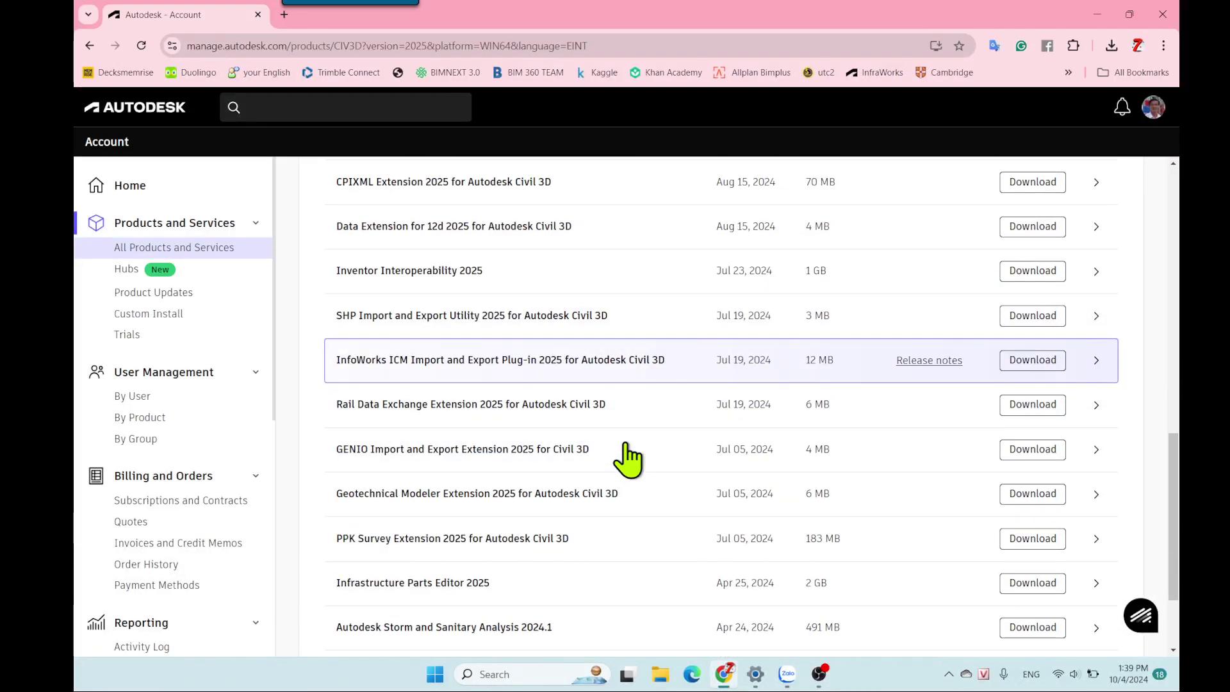
pyautogui.scroll(-1, 627, 458)
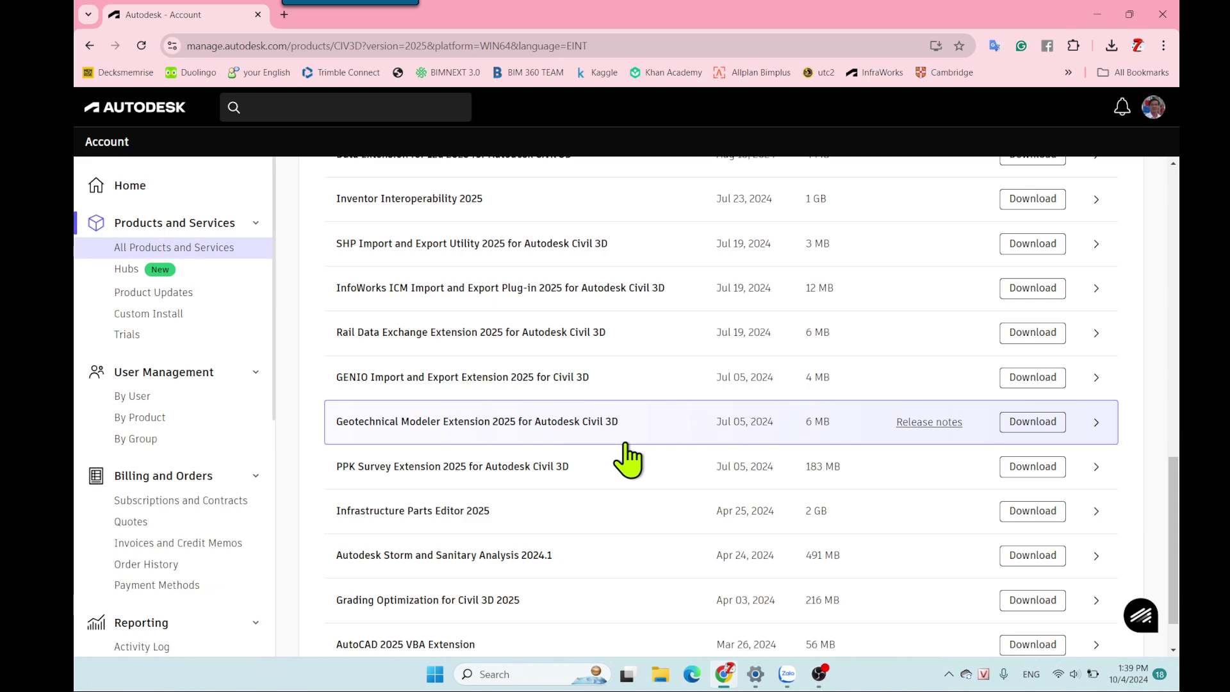
pyautogui.scroll(-1, 586, 459)
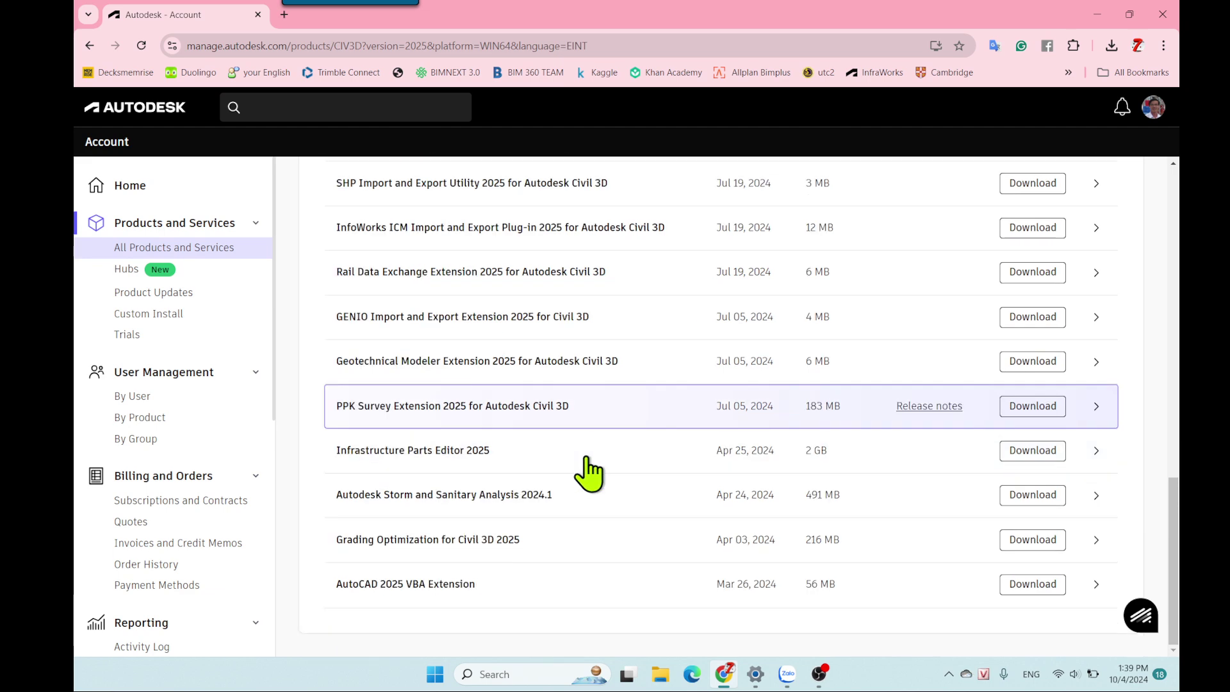
# Step: Scroll back up and return to the All Products and Services list
pyautogui.scroll(3, 586, 471)
pyautogui.scroll(5, 582, 440)
pyautogui.scroll(5, 582, 442)
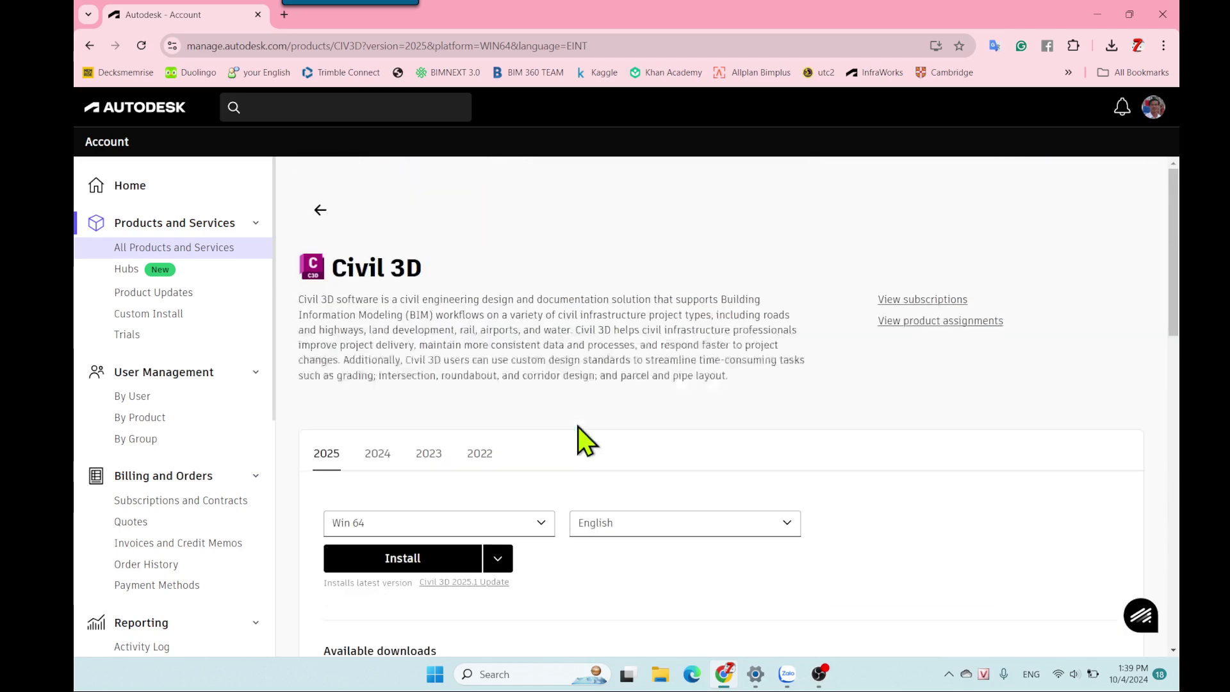
pyautogui.click(317, 213)
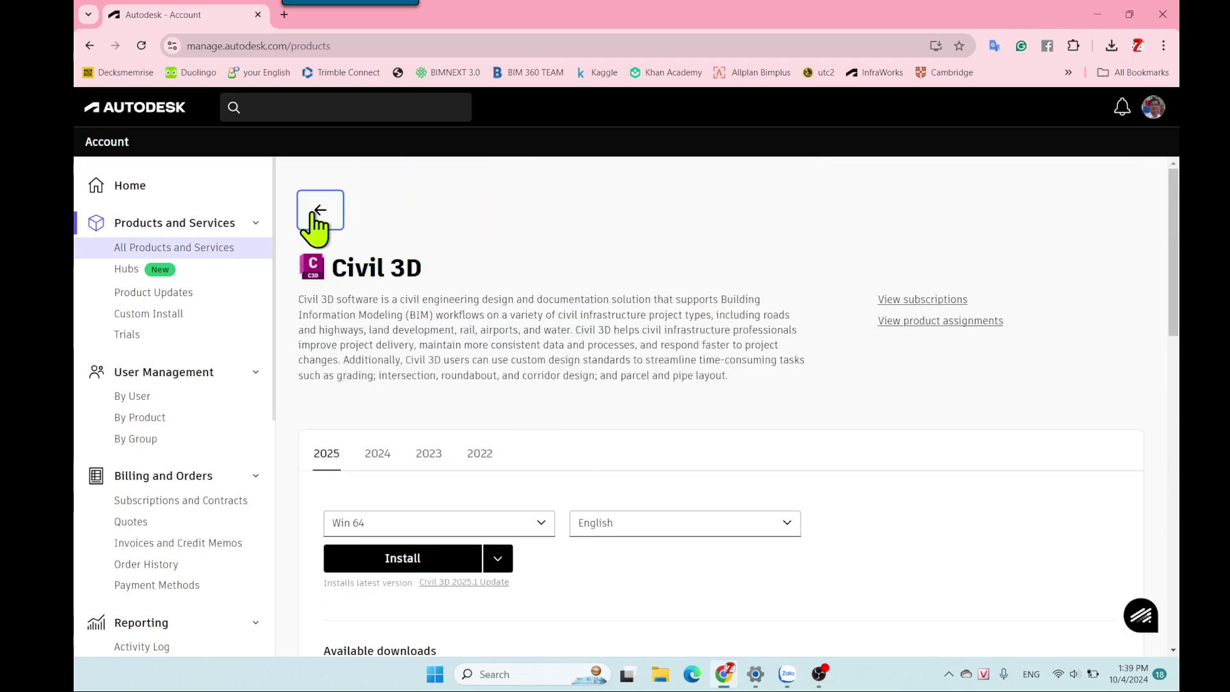
# Step: Search the products for 'in' and open the InfraWorks 2025 product details page
pyautogui.click(431, 268)
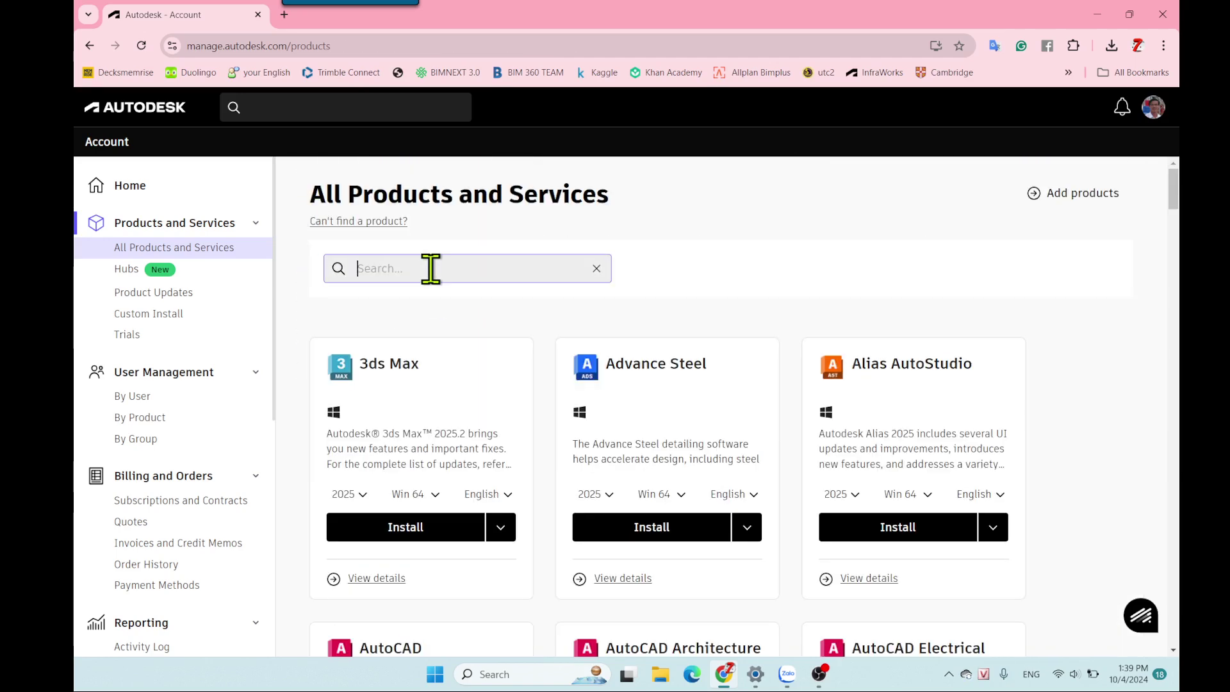
pyautogui.write('in')
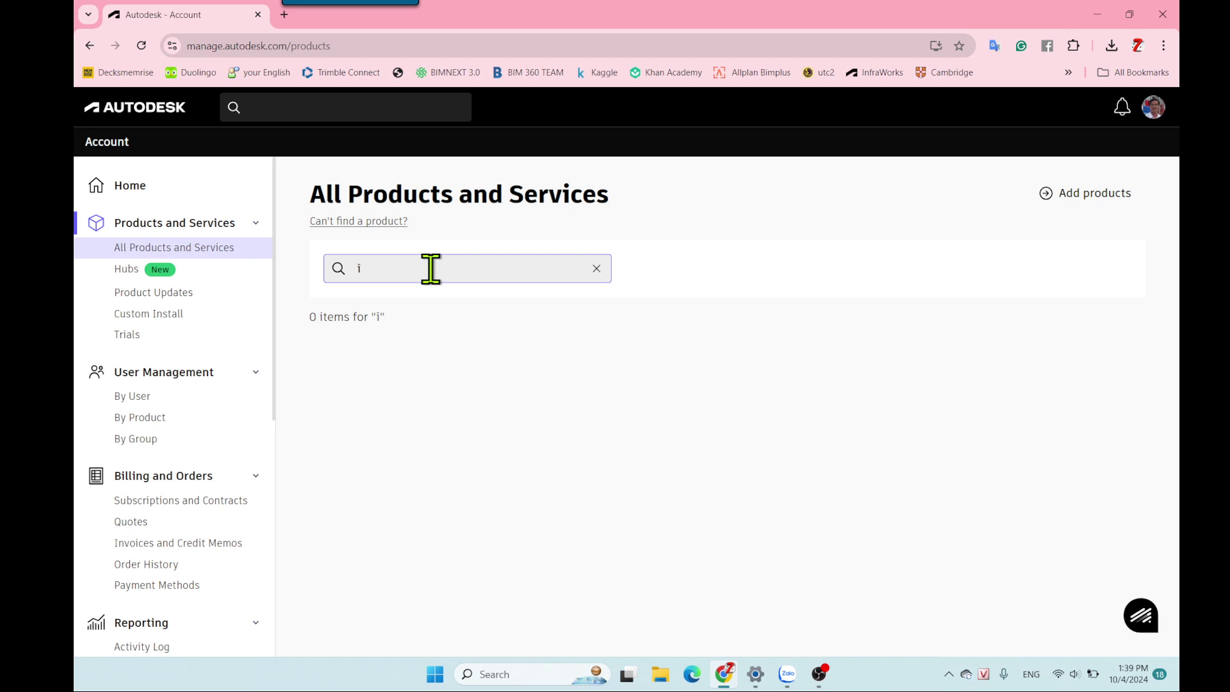
pyautogui.press('BackSpace')
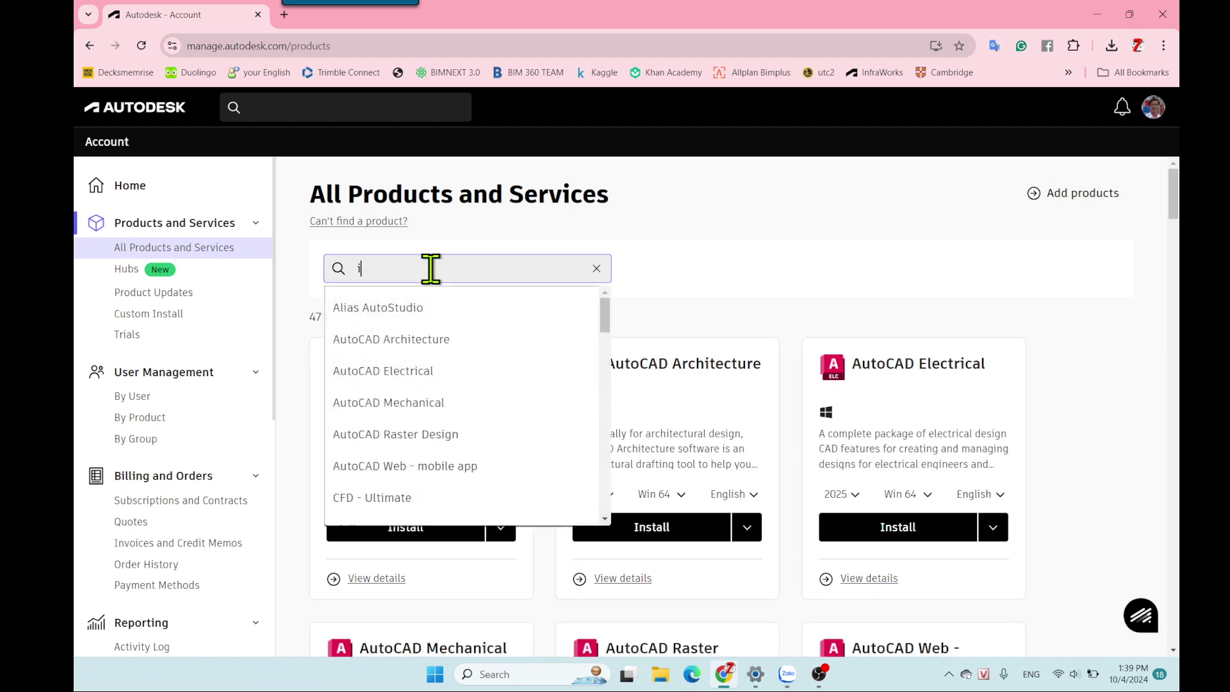
pyautogui.write('n')
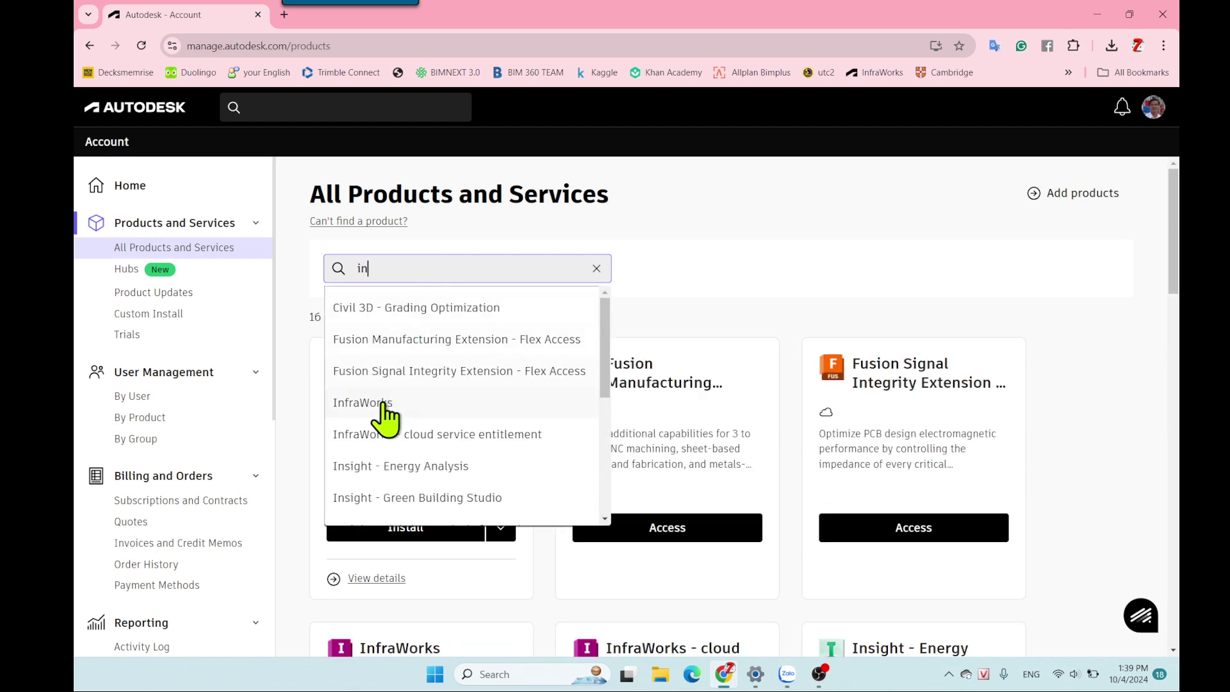
pyautogui.click(379, 404)
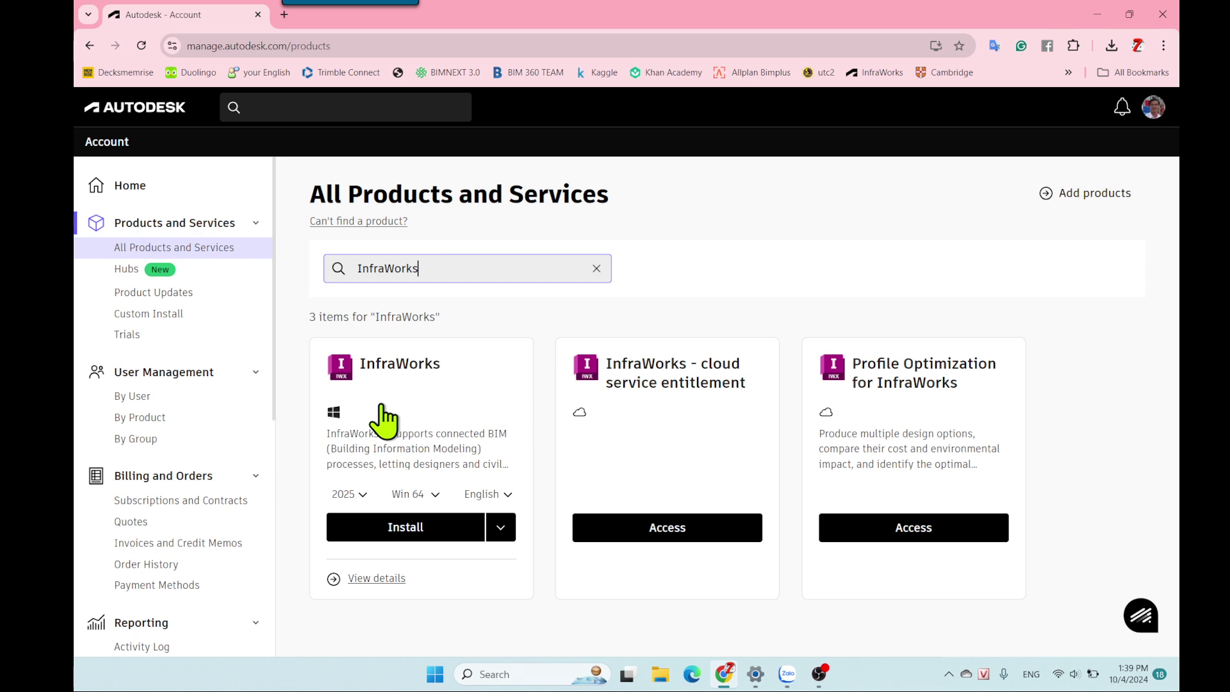
pyautogui.click(376, 579)
# Step: Show InfraWorks 2025's four extensions, then switch back to OBS Studio
pyautogui.scroll(-3, 589, 474)
pyautogui.scroll(-1, 599, 481)
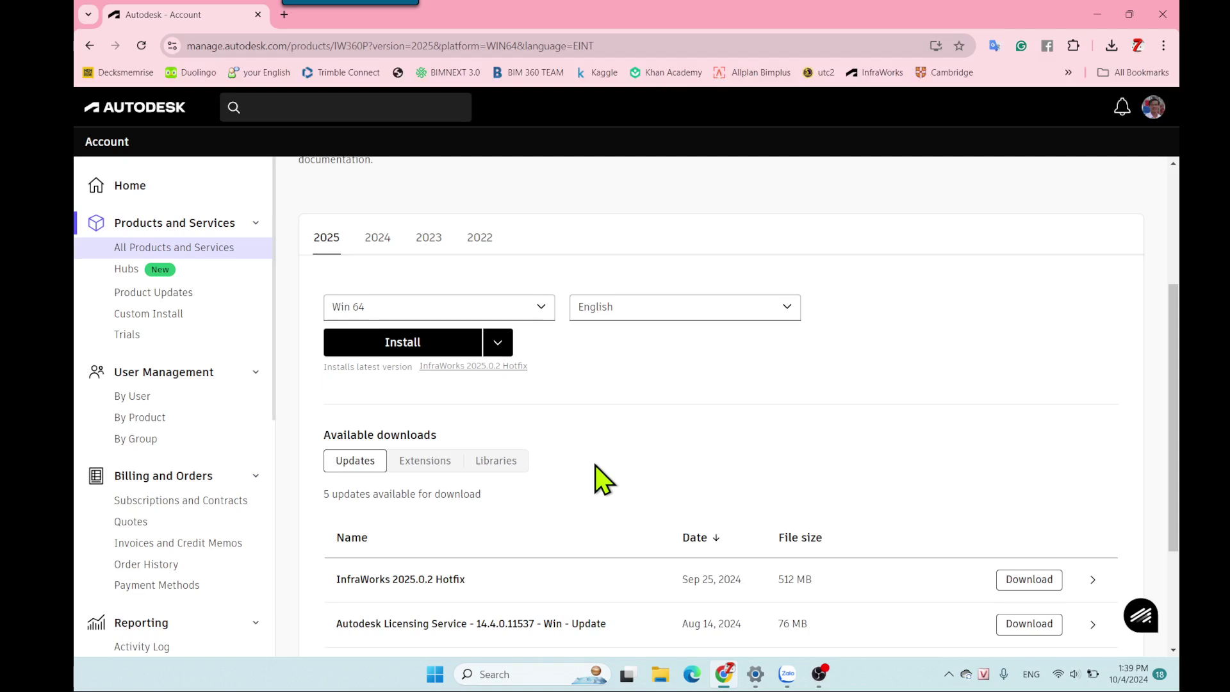
pyautogui.scroll(-1, 599, 481)
pyautogui.click(421, 397)
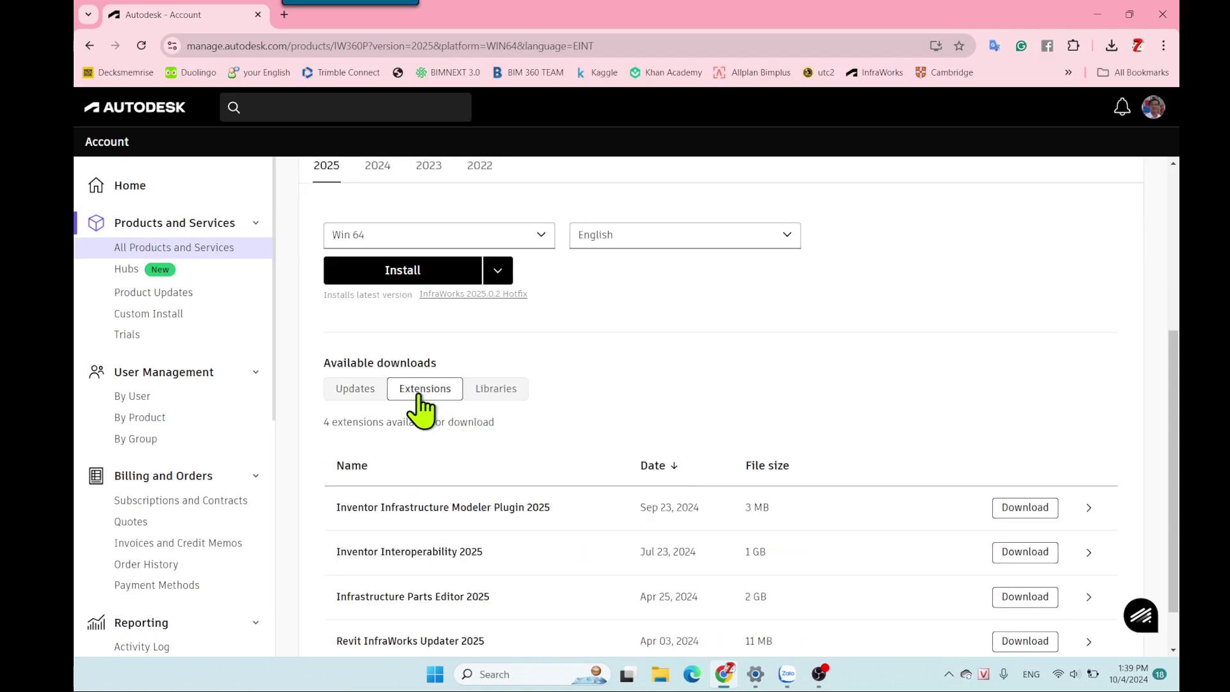
pyautogui.scroll(-1, 589, 436)
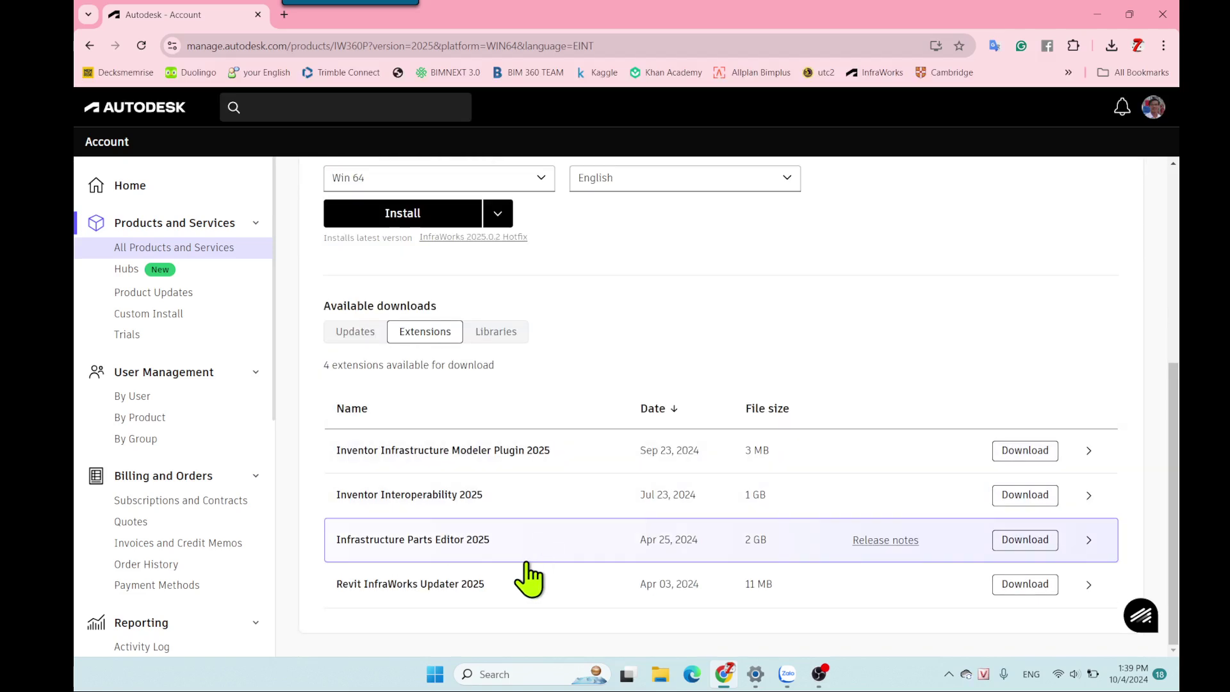
pyautogui.moveTo(497, 616)
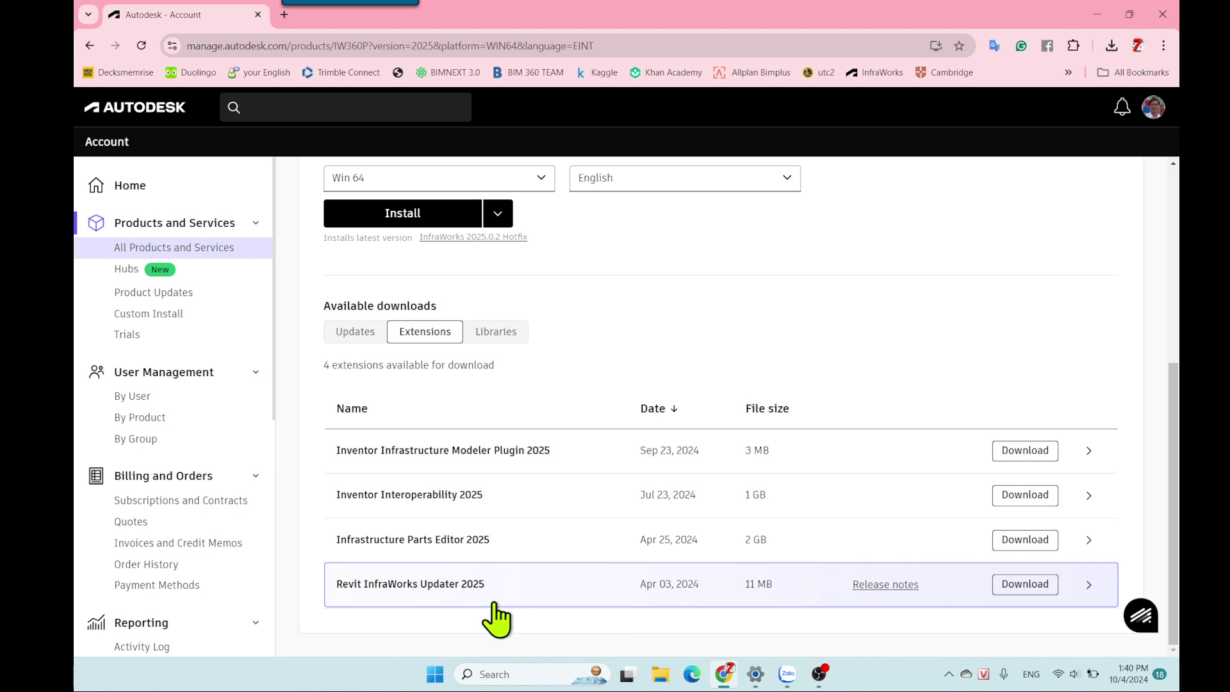
pyautogui.click(820, 676)
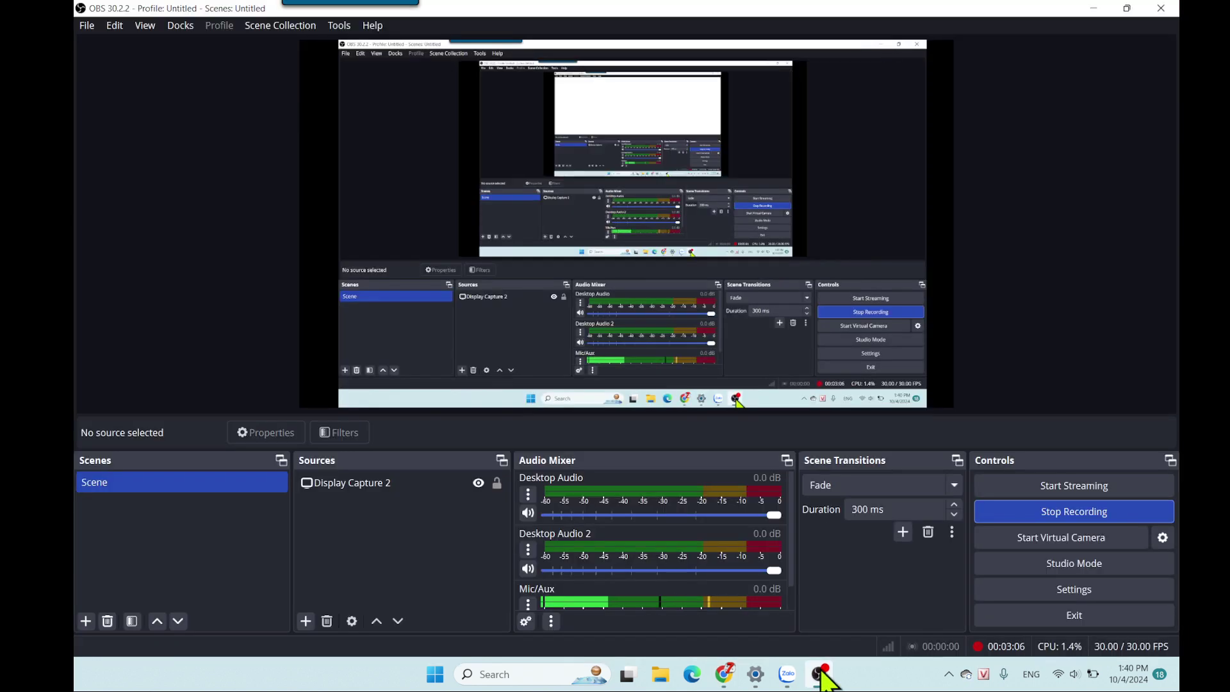